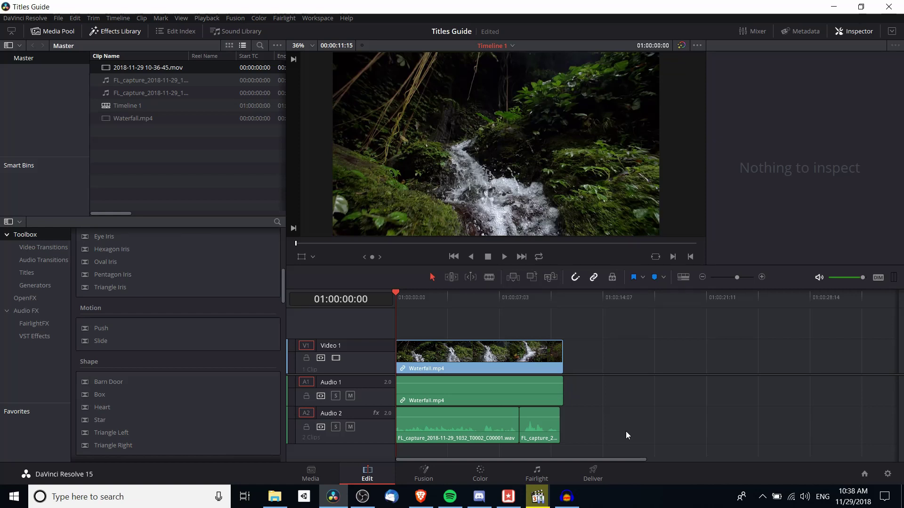
Step: Zoom in on the Titles Guide timeline with Ctrl+= so the Waterfall.mp4 and audio clips display wider
key("ctrl+equal")
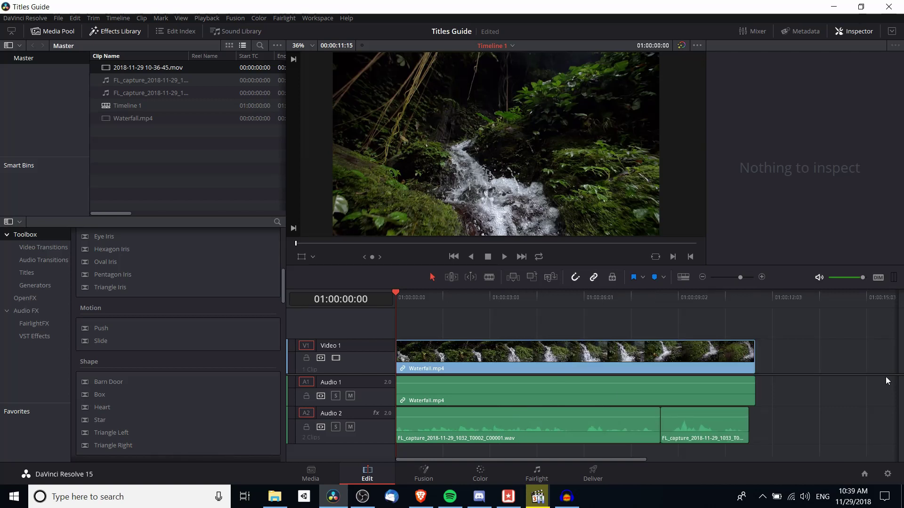
Step: Drag the Subtitle title from the Effects Library Titles list to the timeline start, then select the new ST1 clip
left_click(115, 31)
left_click(126, 32)
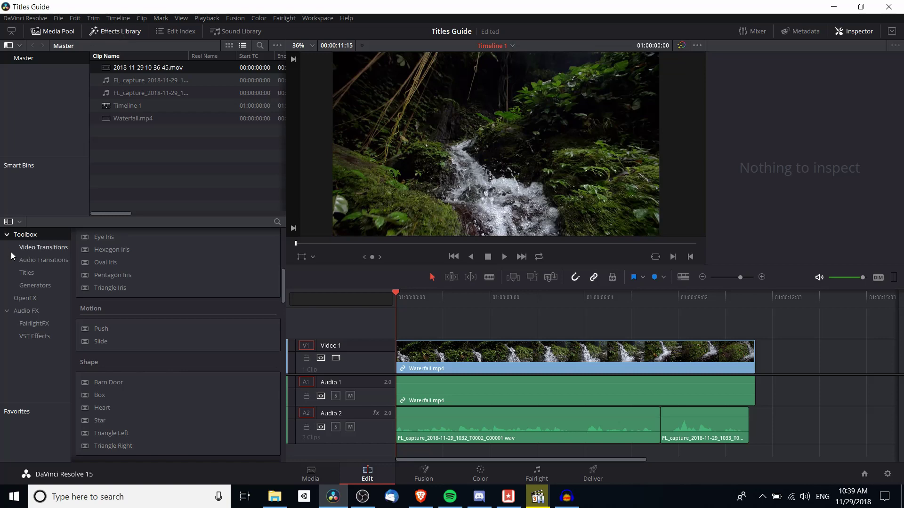
left_click(23, 272)
scroll(206, 335, "down", 10)
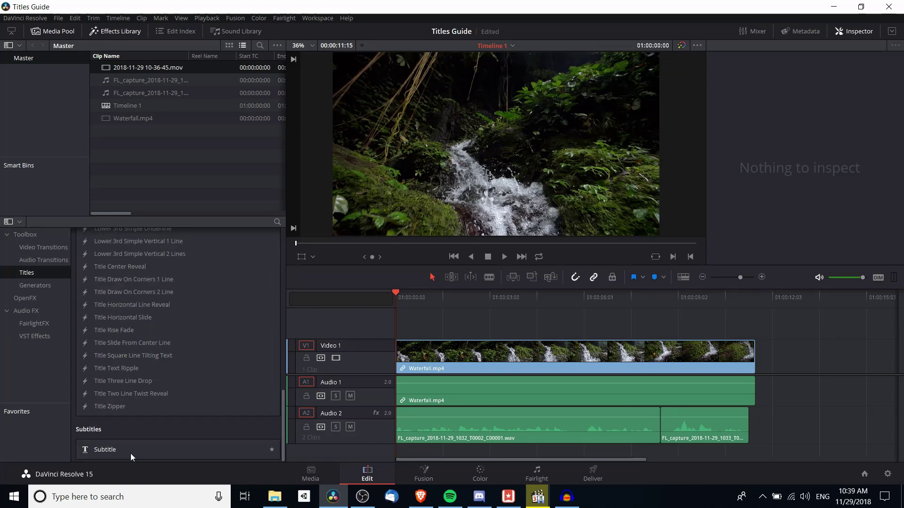
left_click_drag(120, 450, 399, 356)
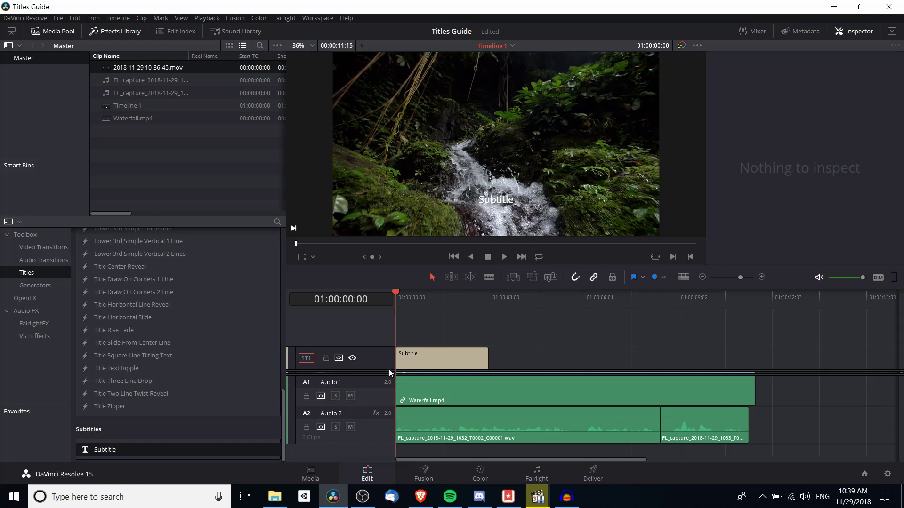
left_click(418, 362)
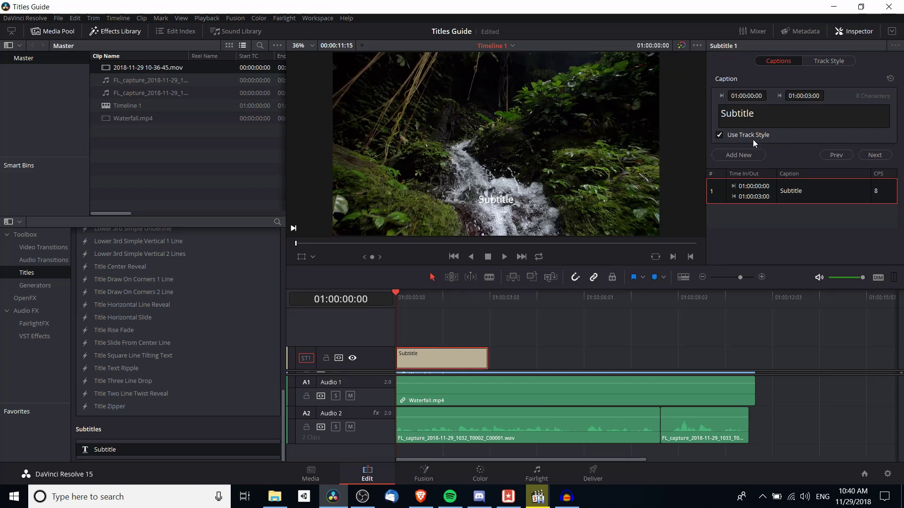
Step: Show the ST1 Track Style settings and review Character, Transform, Drop Shadow, Stroke and Background
left_click(834, 63)
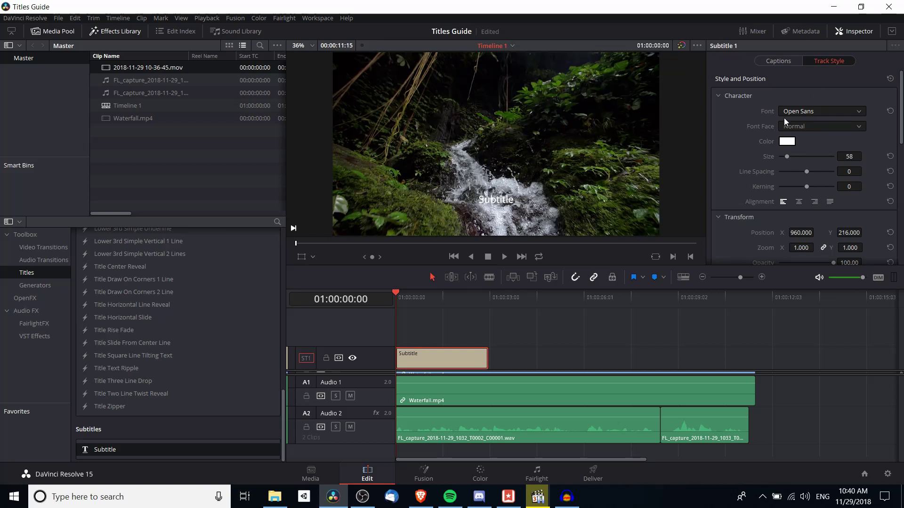
scroll(745, 137, "down", 1)
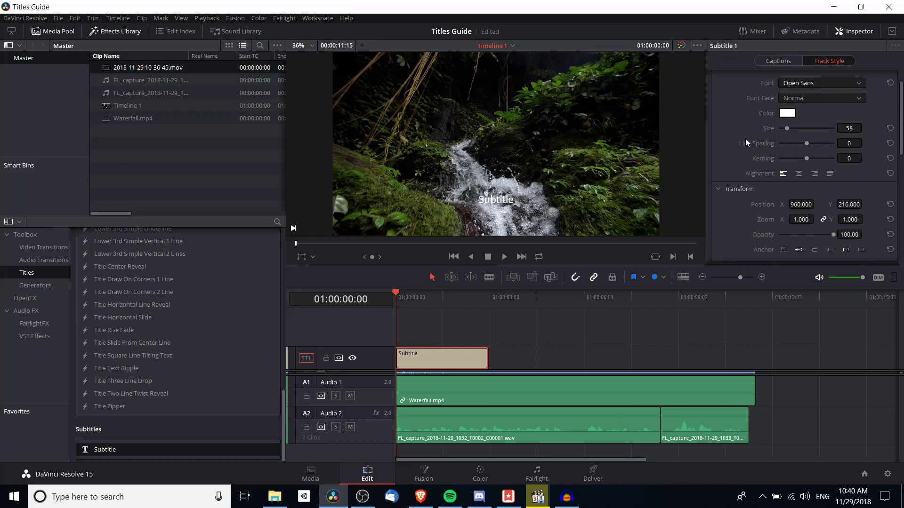
scroll(744, 138, "down", 3)
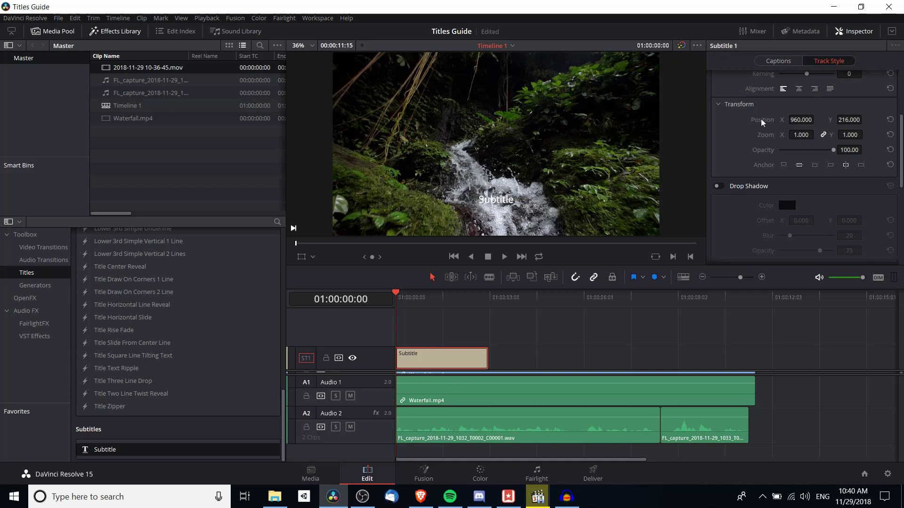
scroll(733, 126, "down", 6)
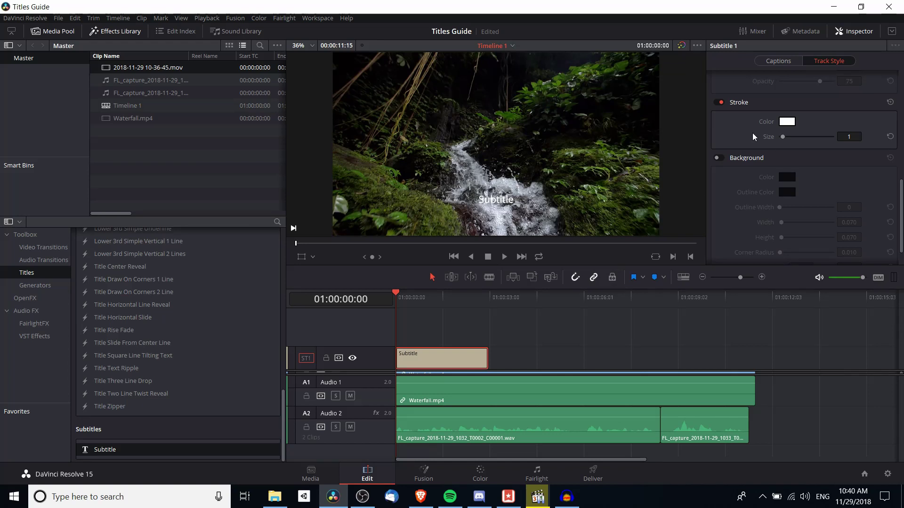
Step: Set the subtitle font to BigNoodleTitling at size 161
scroll(752, 133, "up", 10)
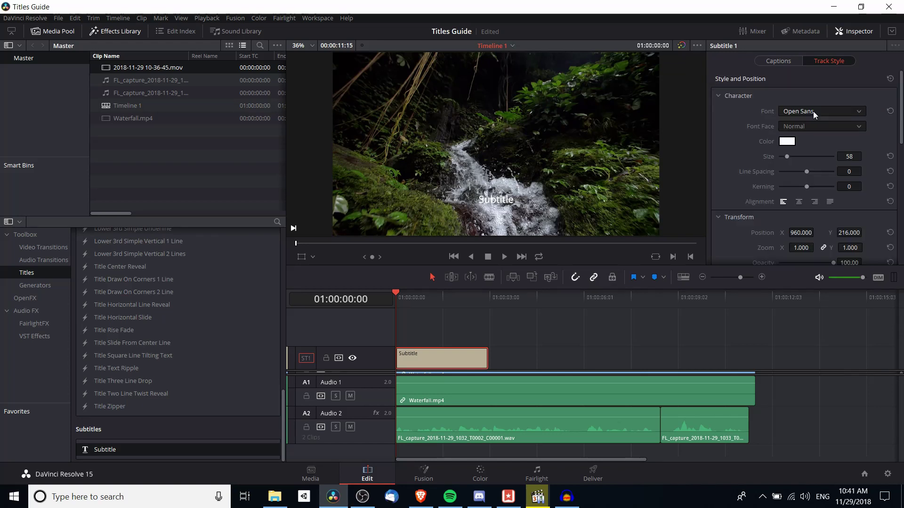
left_click(812, 111)
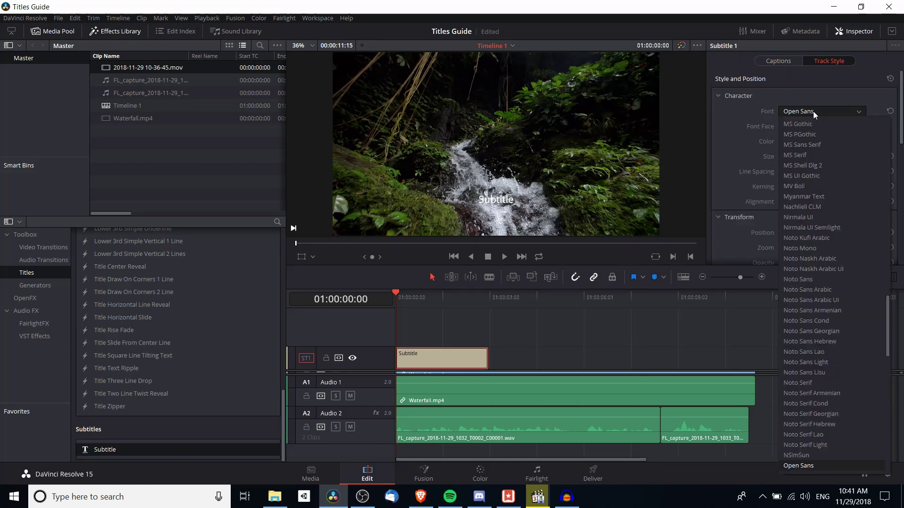
scroll(813, 111, "up", 15)
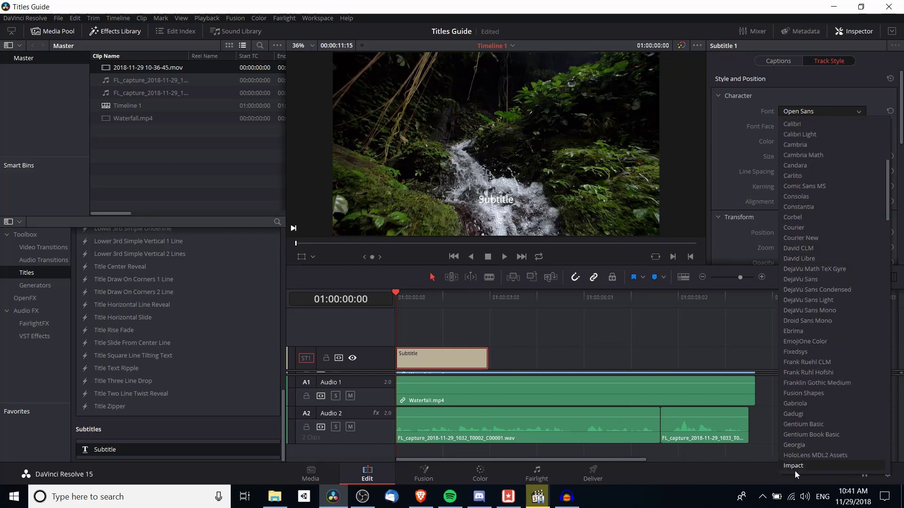
scroll(794, 472, "down", 5)
left_click(806, 424)
left_click(834, 113)
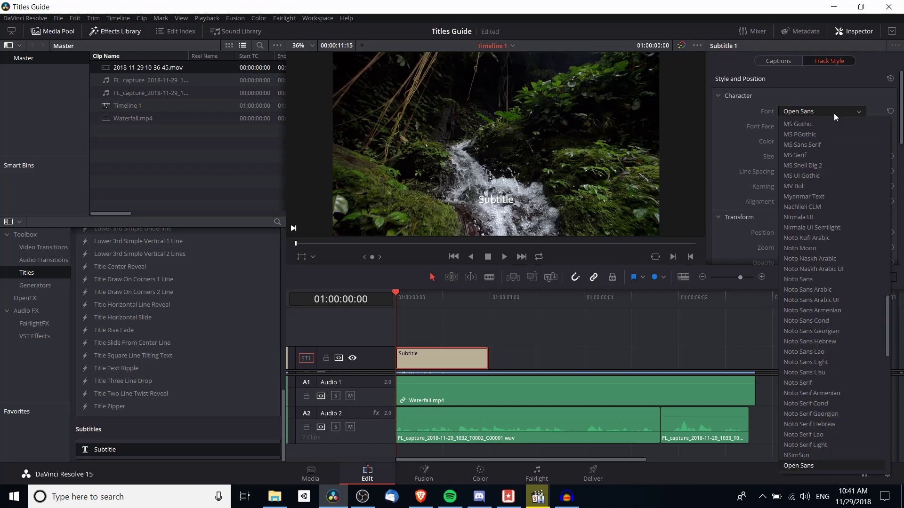
scroll(833, 113, "up", 15)
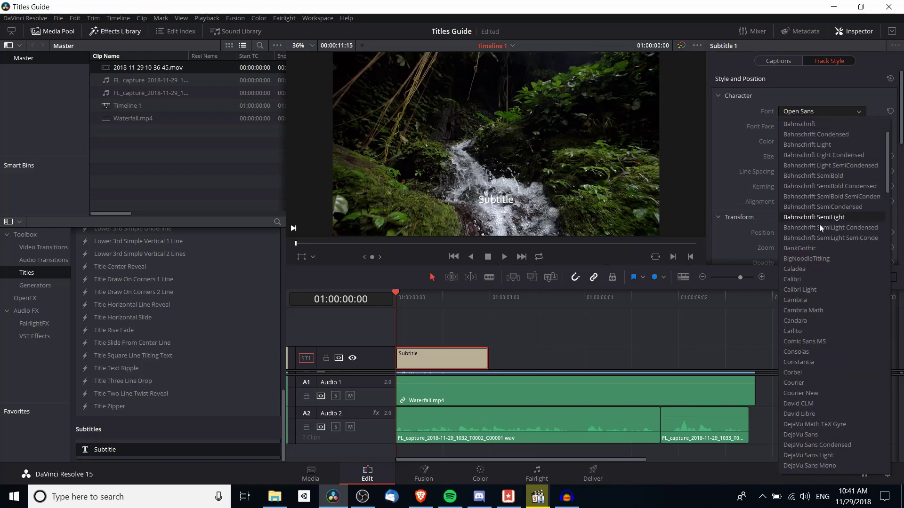
left_click(810, 259)
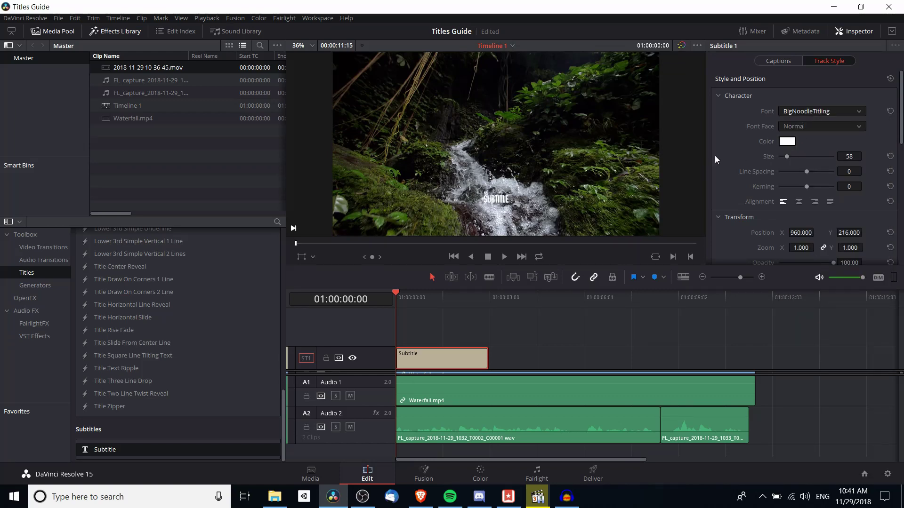
left_click_drag(788, 156, 801, 157)
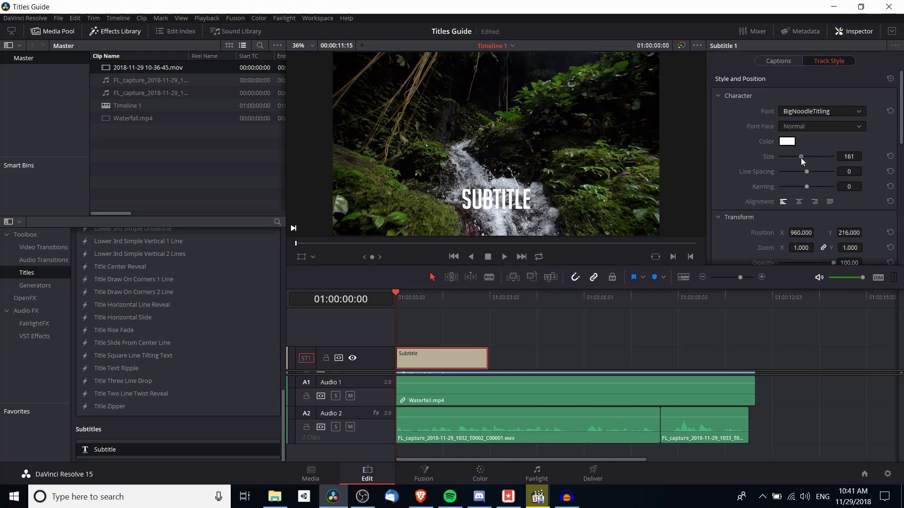
Step: Enable the subtitle drop shadow with offset X 8 and Y -8
scroll(733, 148, "down", 1)
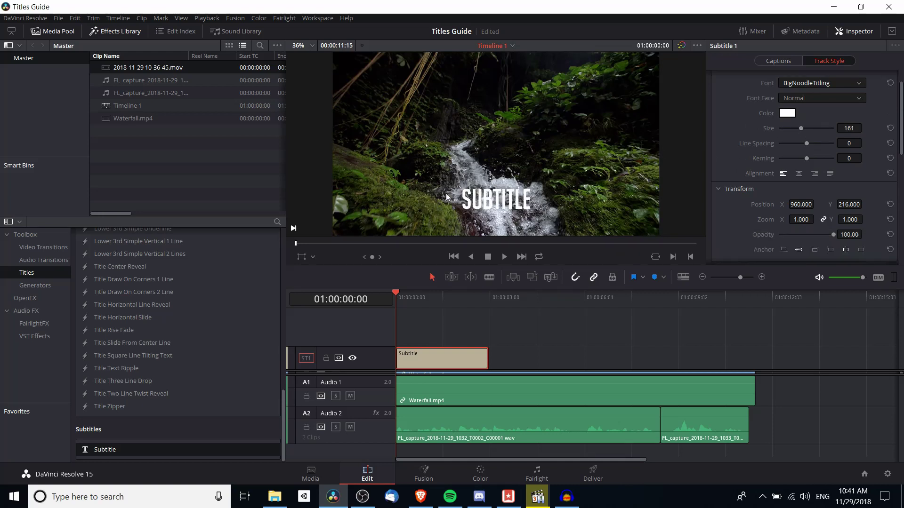
scroll(722, 144, "down", 6)
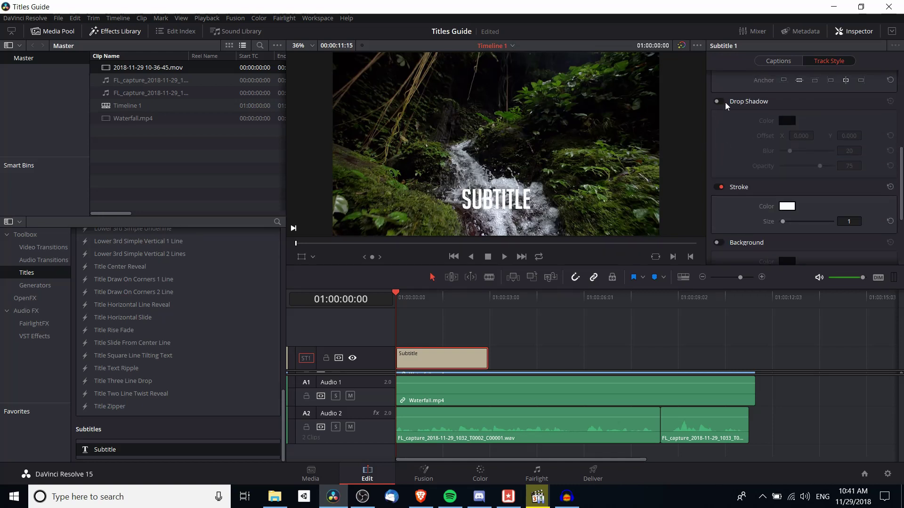
left_click(720, 102)
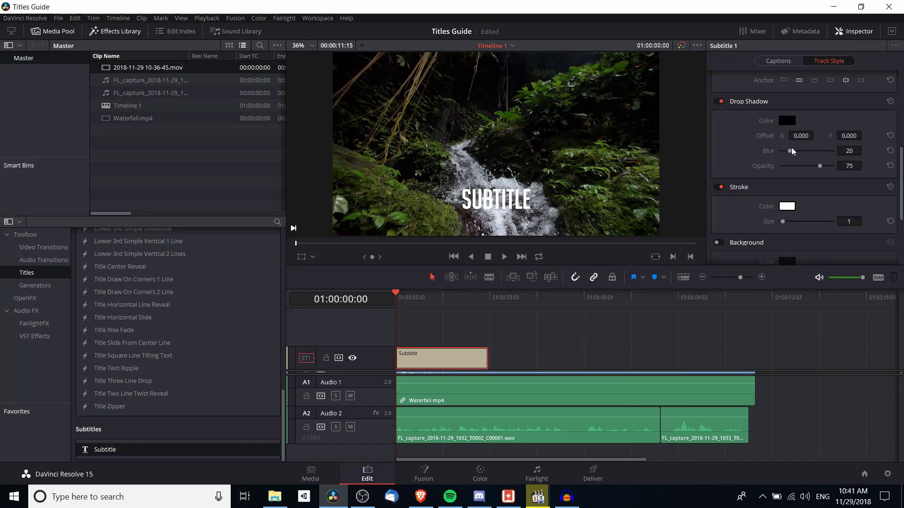
left_click_drag(800, 136, 864, 135)
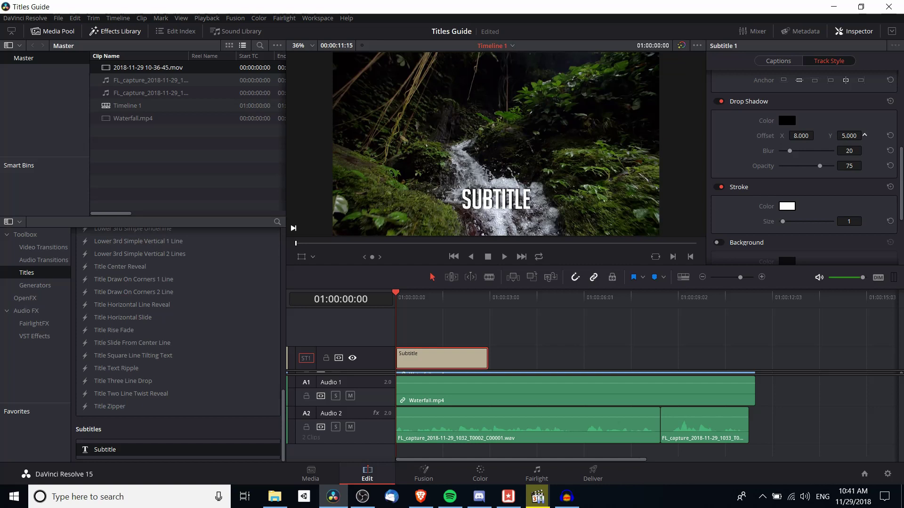
left_click(846, 137)
type("-")
key("Return")
scroll(748, 141, "up", 5)
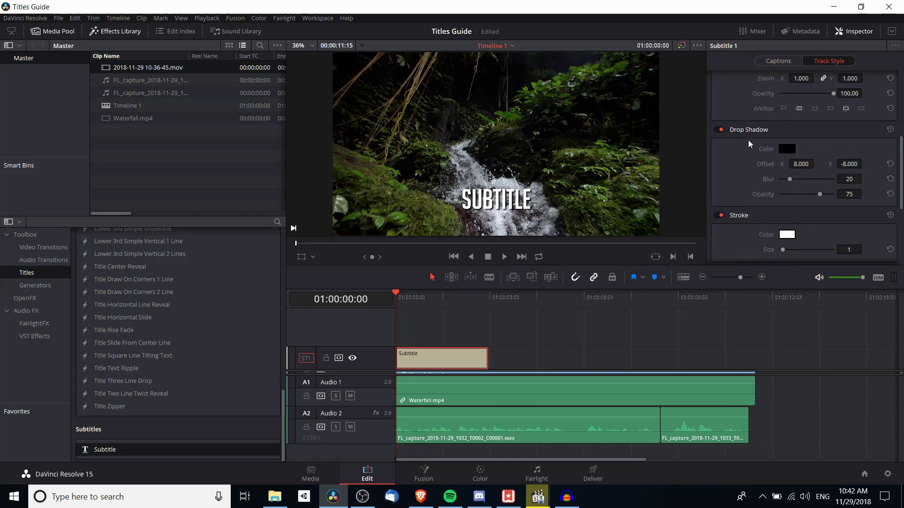
scroll(751, 142, "up", 2)
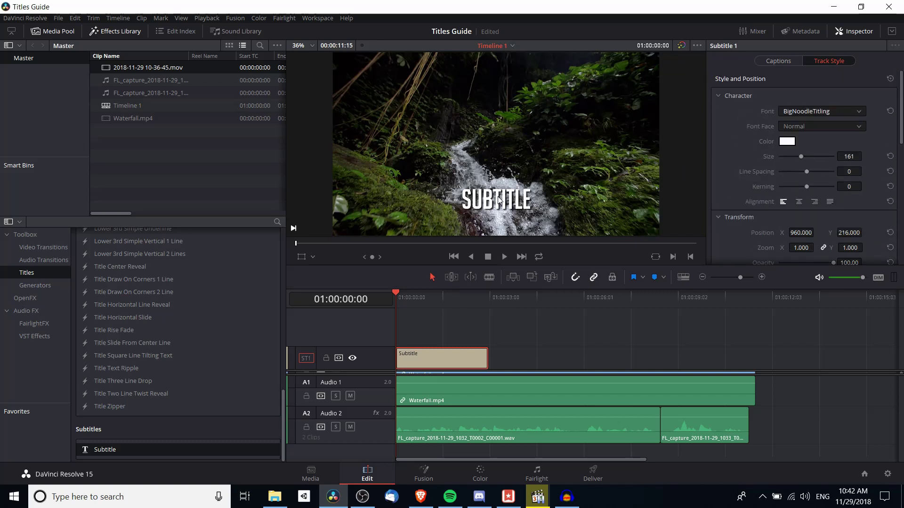
left_click(787, 61)
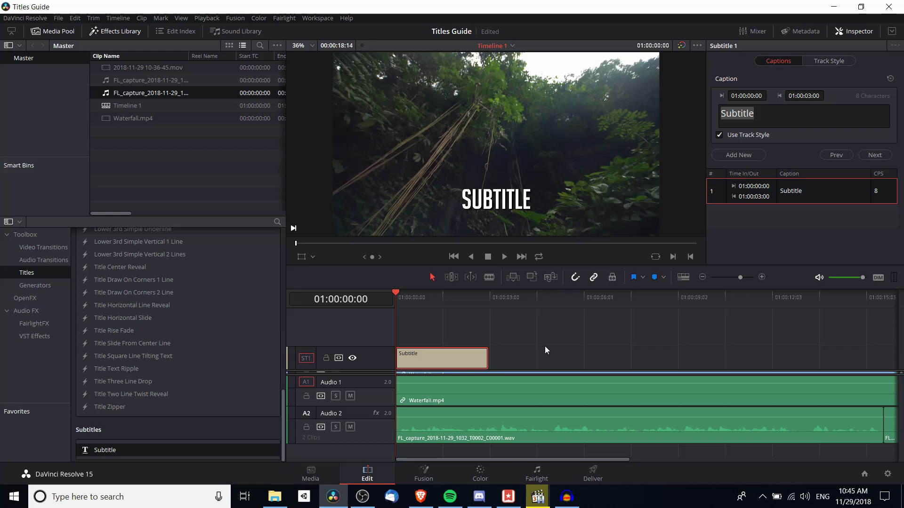
Step: Replace the placeholder caption with 'As you can see, the amazonian rainforest', breaking the line before 'the'
key("space")
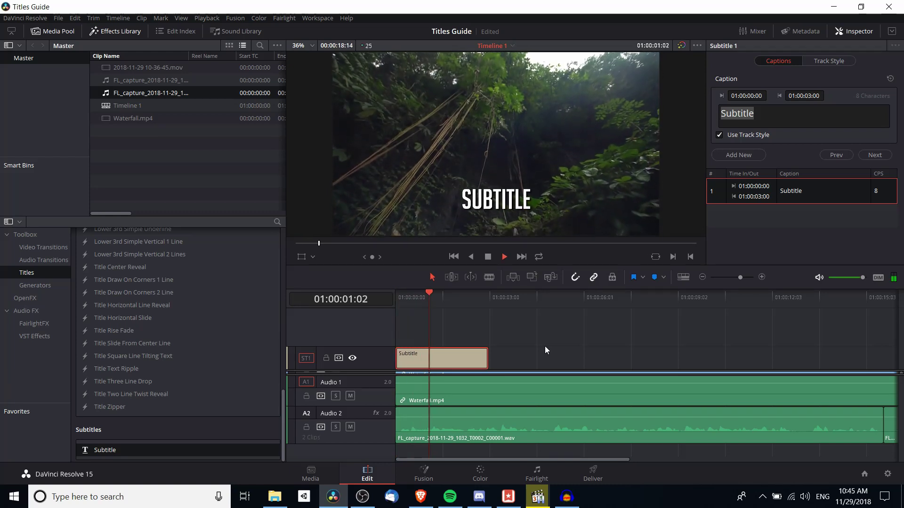
key("space")
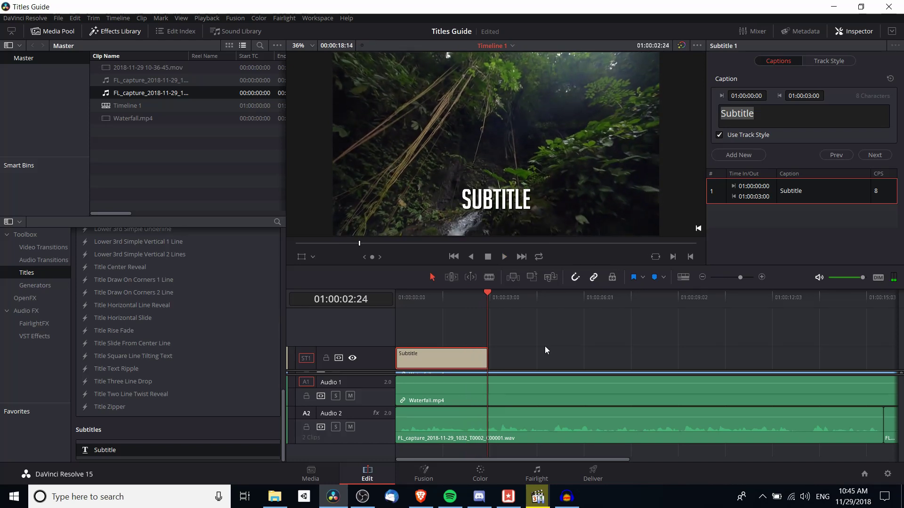
left_click(780, 120)
type("As you can see, the amazonian rainforest")
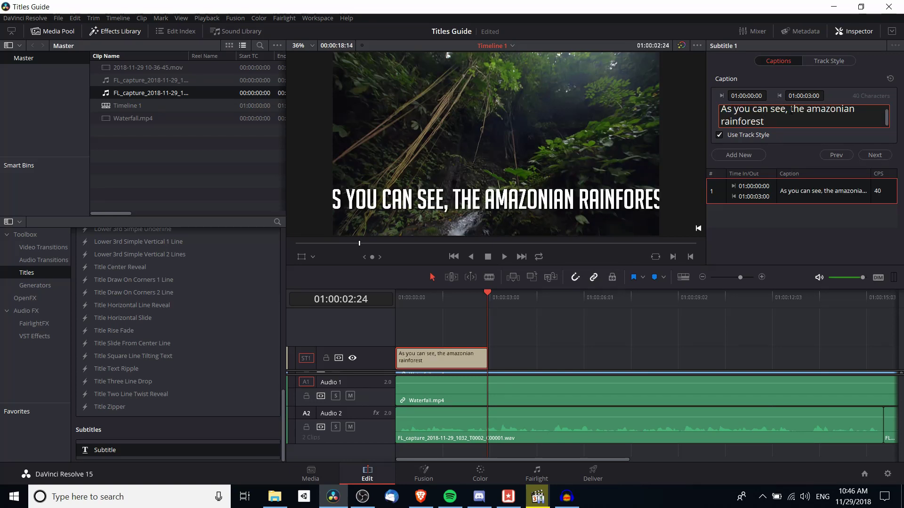
left_click(791, 110)
key("Return")
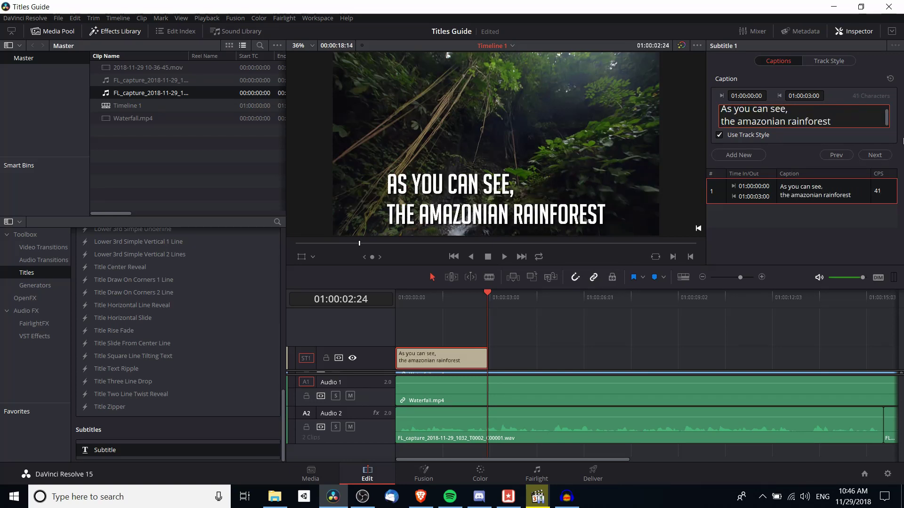
Step: Switch the subtitle font to Candara and reduce its size to 70
left_click(828, 61)
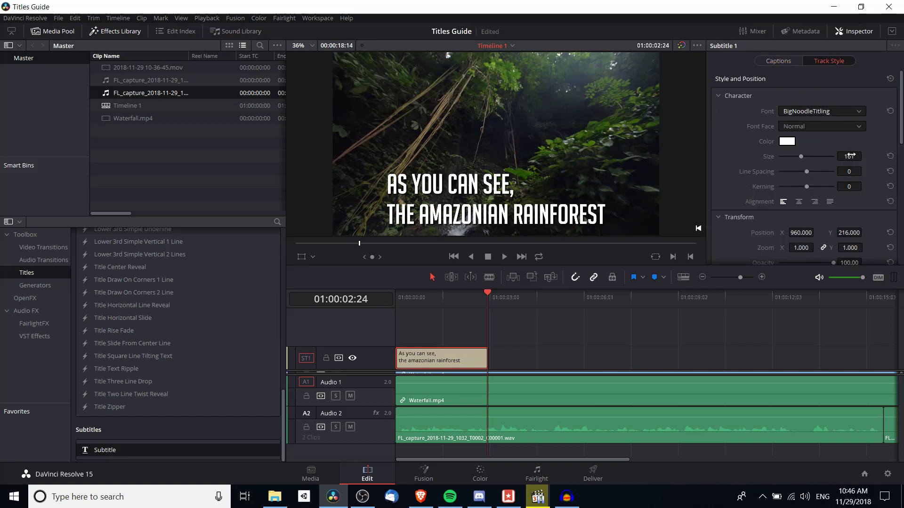
left_click_drag(848, 156, 846, 156)
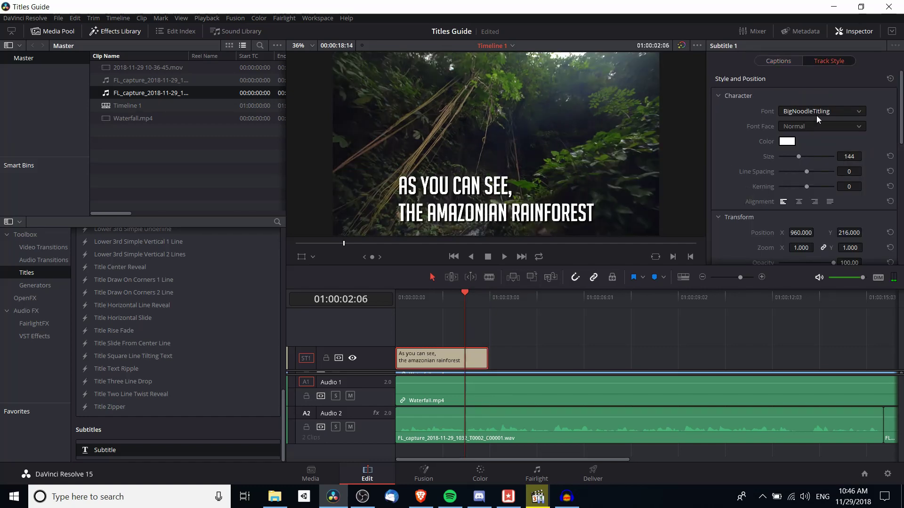
left_click(846, 109)
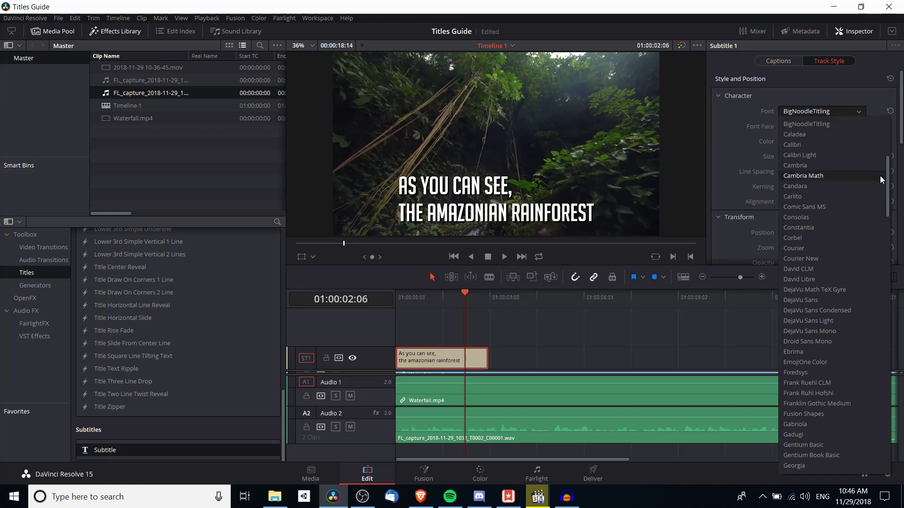
left_click(837, 145)
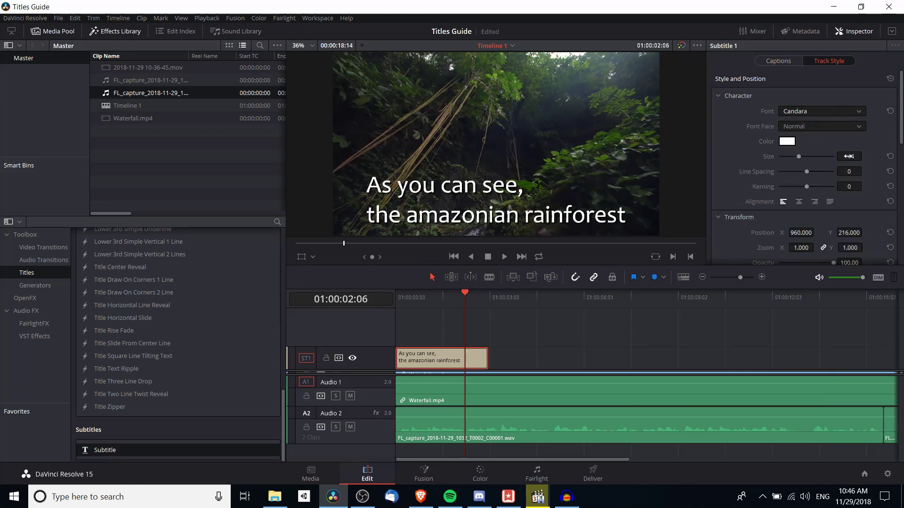
mouse_move(849, 157)
left_mouse_down()
mouse_move(833, 156)
mouse_move(850, 156)
left_mouse_up()
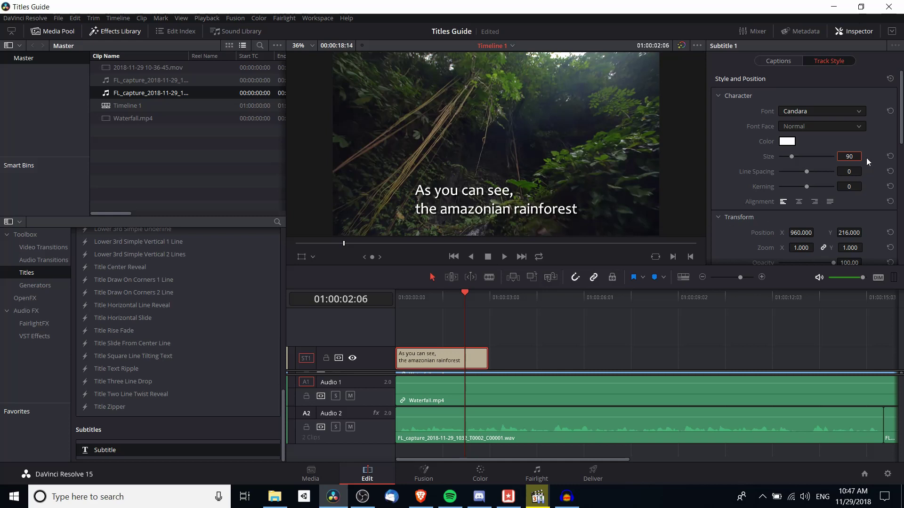
left_click_drag(859, 157, 504, 156)
Step: Set the subtitle Transform Position Y to 200
scroll(813, 227, "down", 1)
left_click_drag(845, 205, 825, 205)
left_click(848, 204)
type("200")
key("Return")
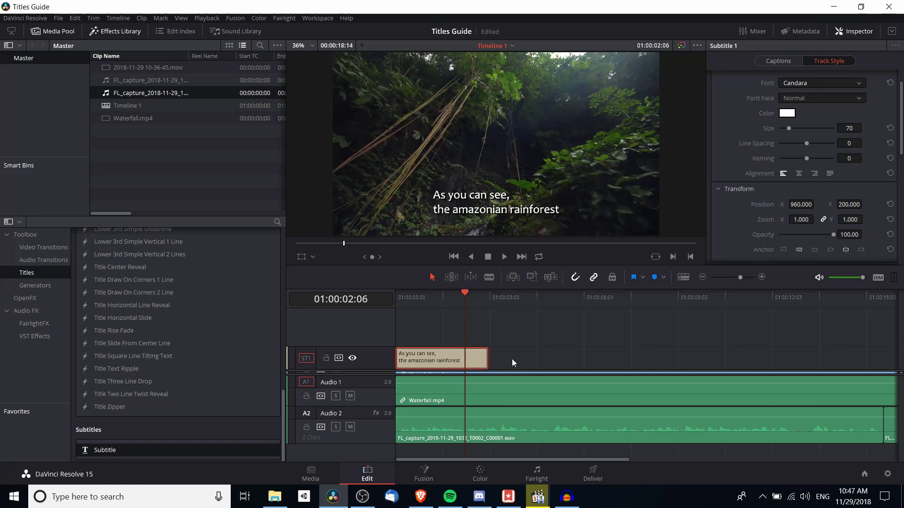
Step: Add a second subtitle on ST1 placed right after the first, starting at 01:00:03:00
key("space")
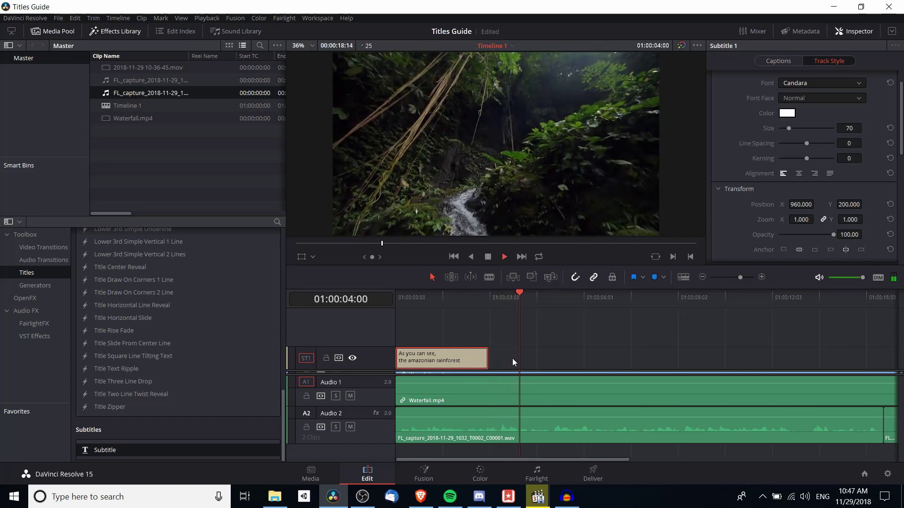
key("space")
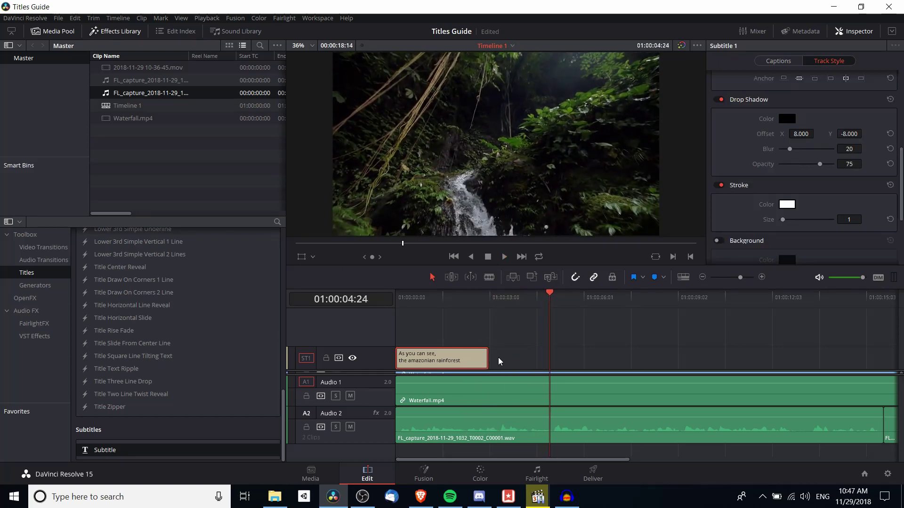
left_click(495, 357)
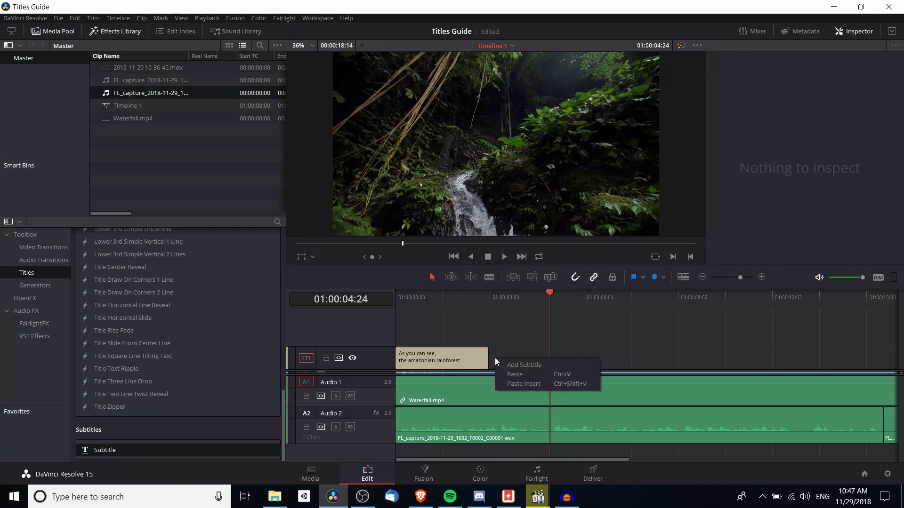
right_click(494, 355)
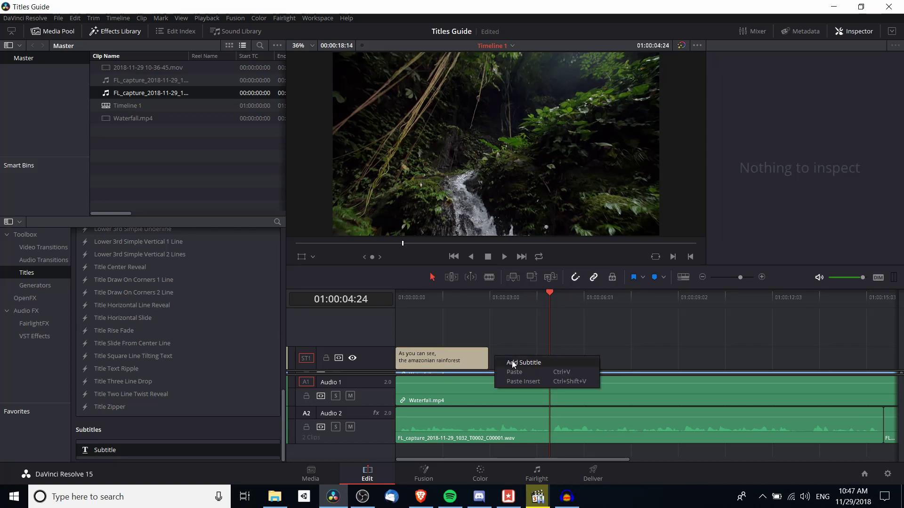
left_click(512, 361)
left_click_drag(576, 360, 515, 360)
left_click(490, 298)
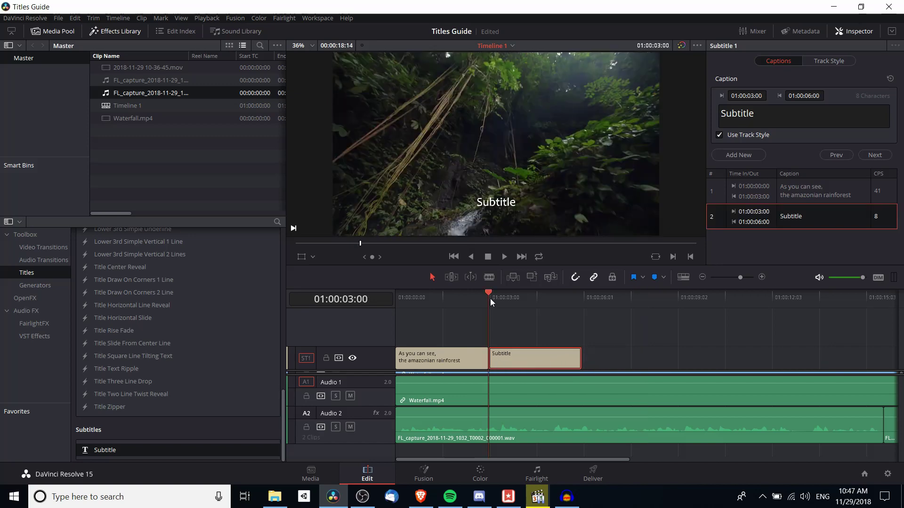
Step: Enter 'is the most facinating of places' as the second subtitle's caption
double_click(805, 117)
type("is the ")
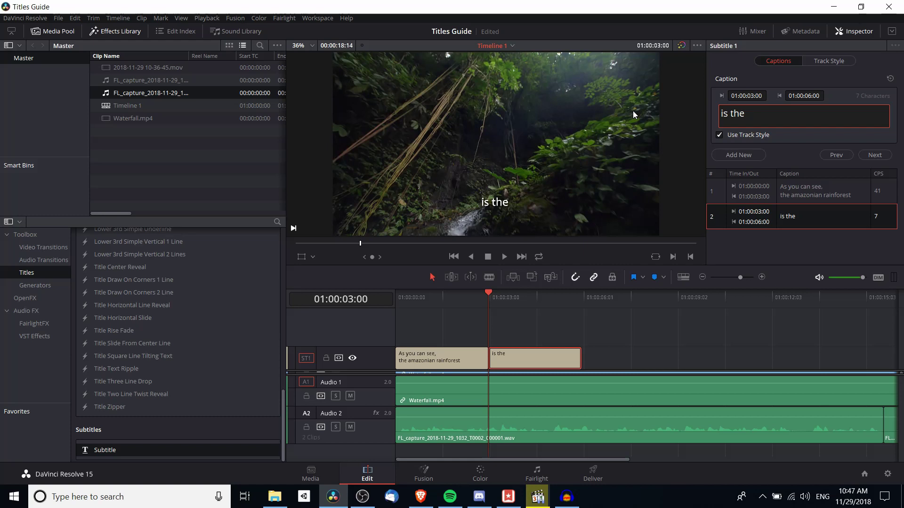
type("most facinating of places")
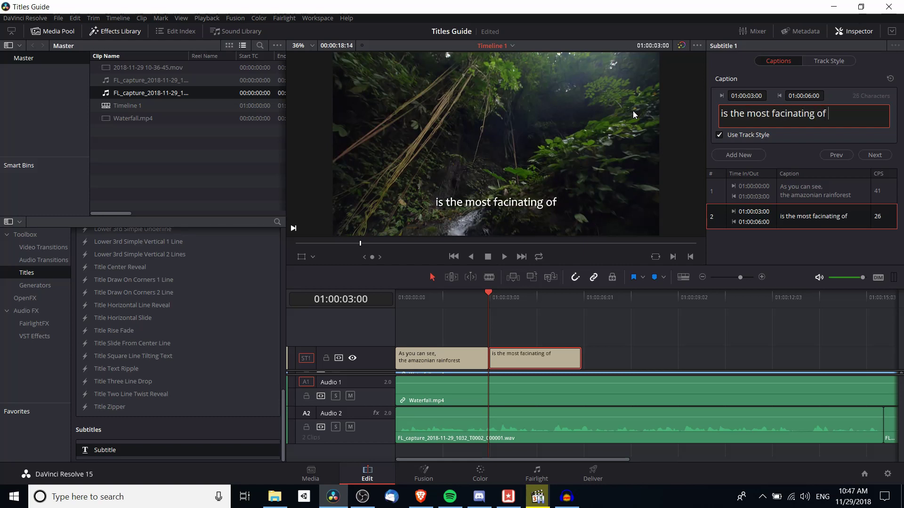
left_click(576, 297)
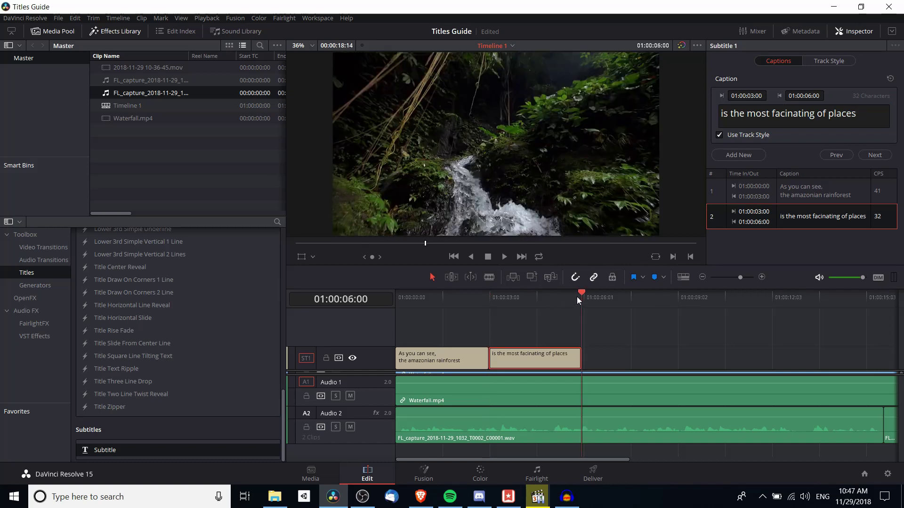
Step: Add a third subtitle clip after the second on ST1 and preview its timing
right_click(591, 356)
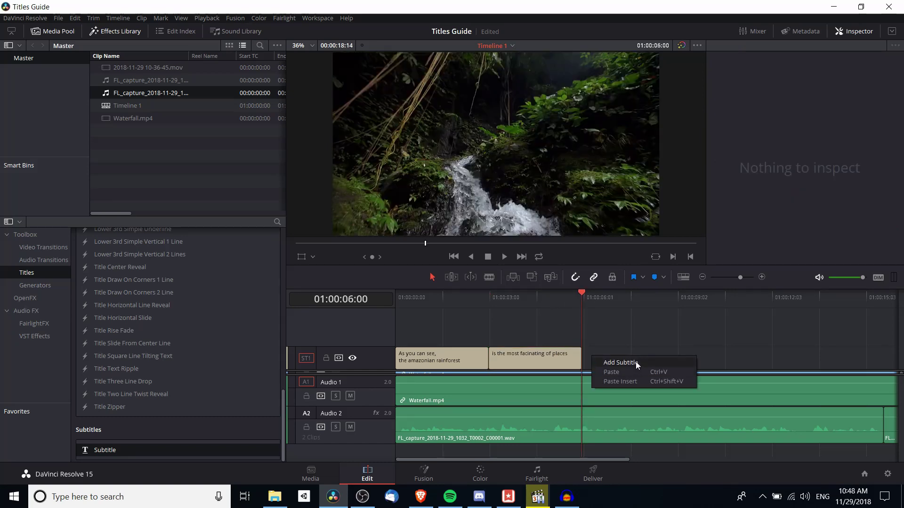
left_click(637, 361)
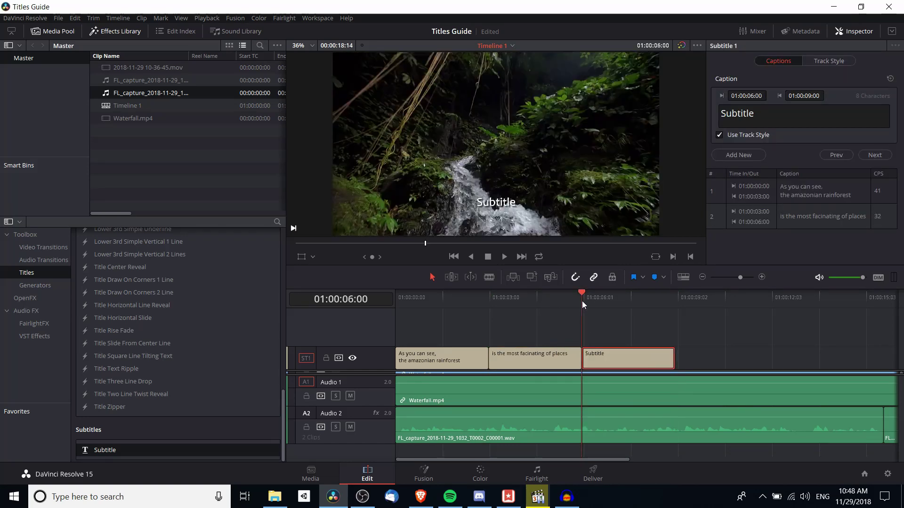
left_click(547, 297)
key("space")
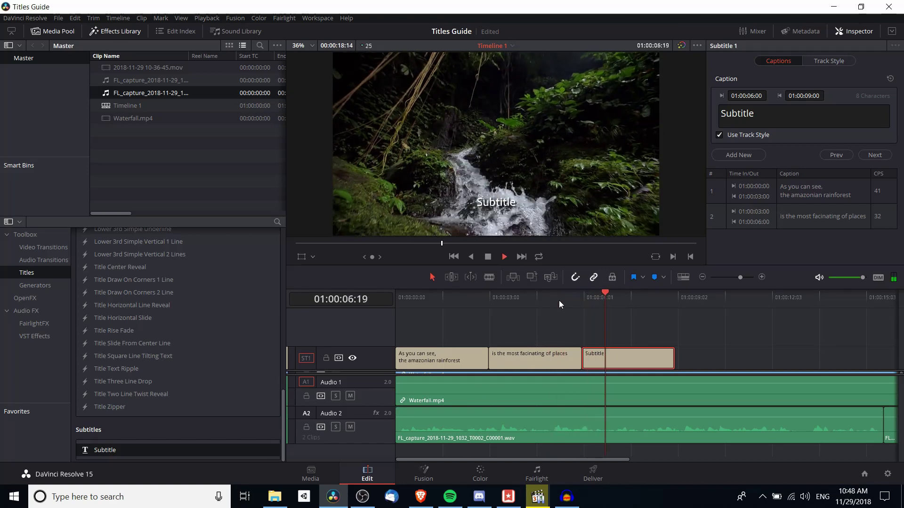
key("space")
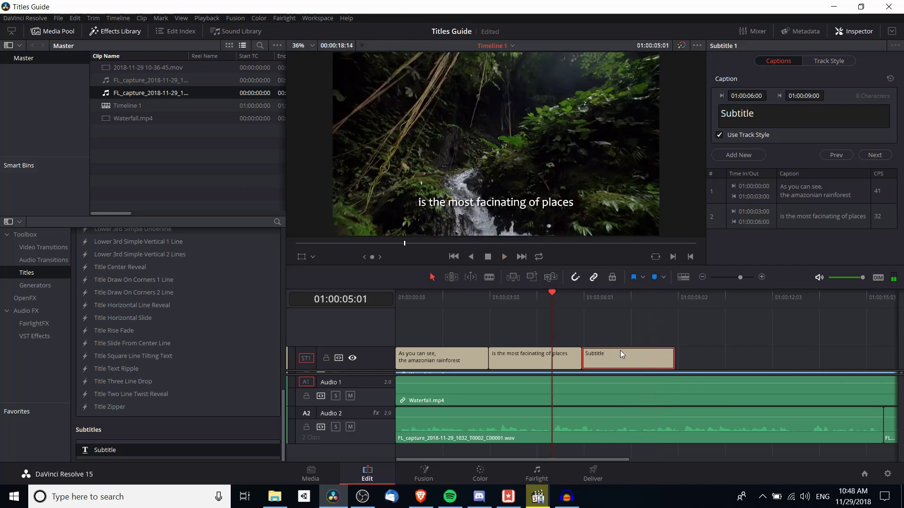
Step: Caption it 'is a waterfall that you can look at' and move it to start at 01:00:05:01
left_click(772, 123)
key("ctrl+a")
type("is a waterfall that you can look at")
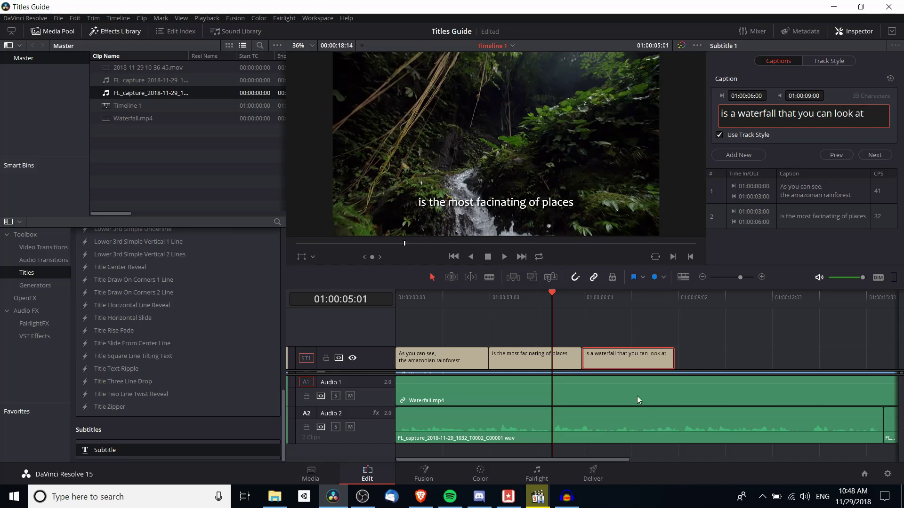
left_click_drag(623, 354, 586, 359)
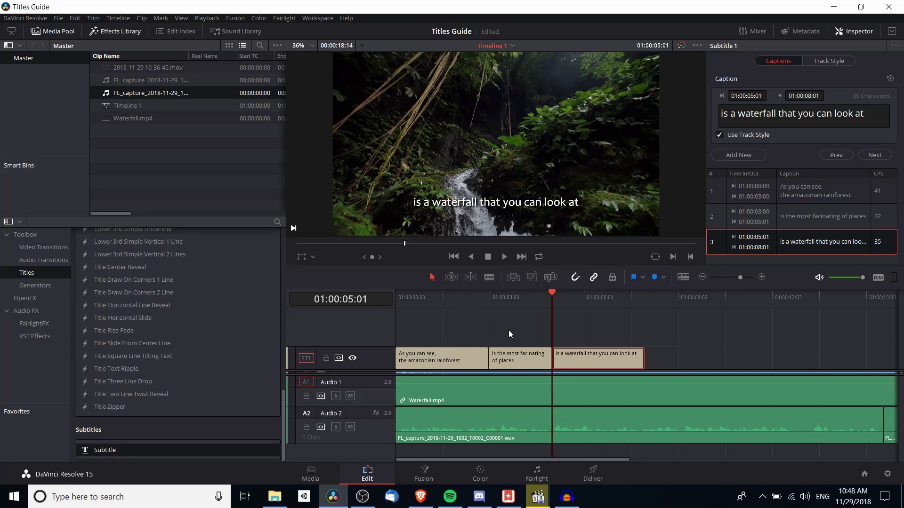
Step: Trim the second subtitle to start earlier at 01:00:02:21, previewing the timing with playback
left_click_drag(420, 301, 366, 312)
key("space")
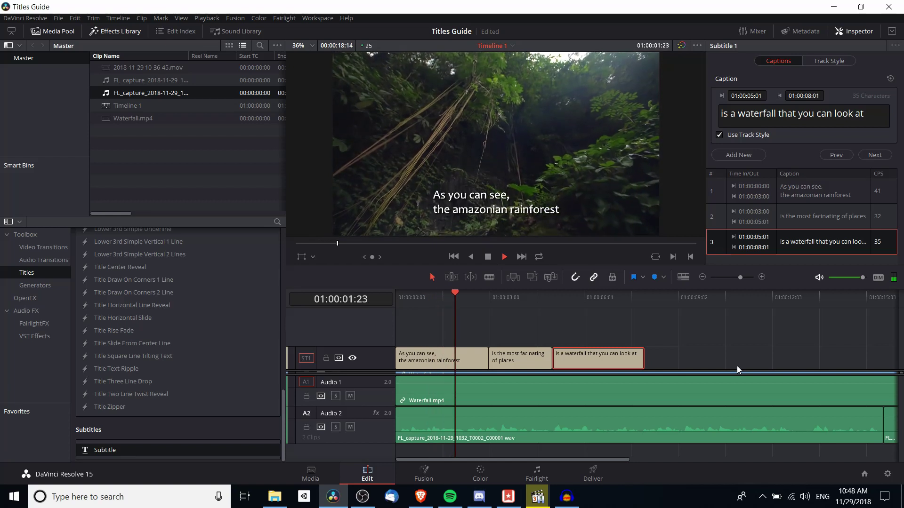
key("space")
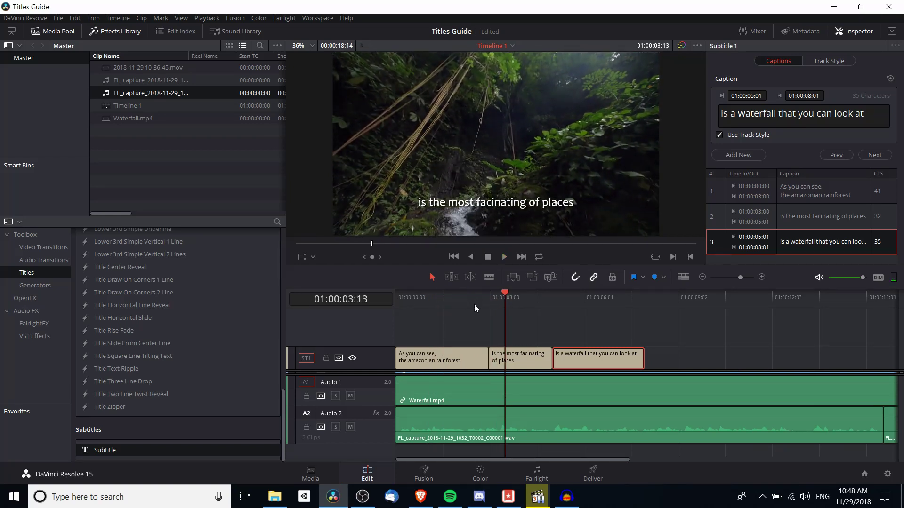
left_click(473, 299)
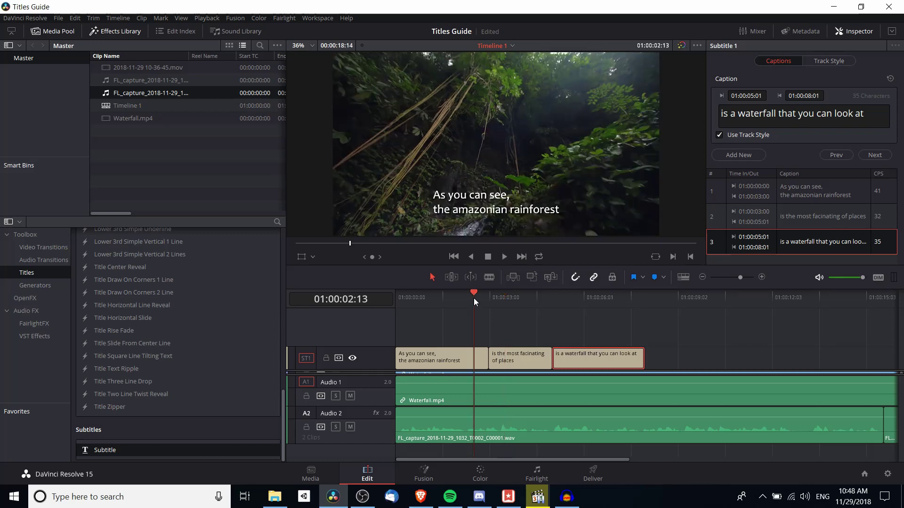
left_click(456, 297)
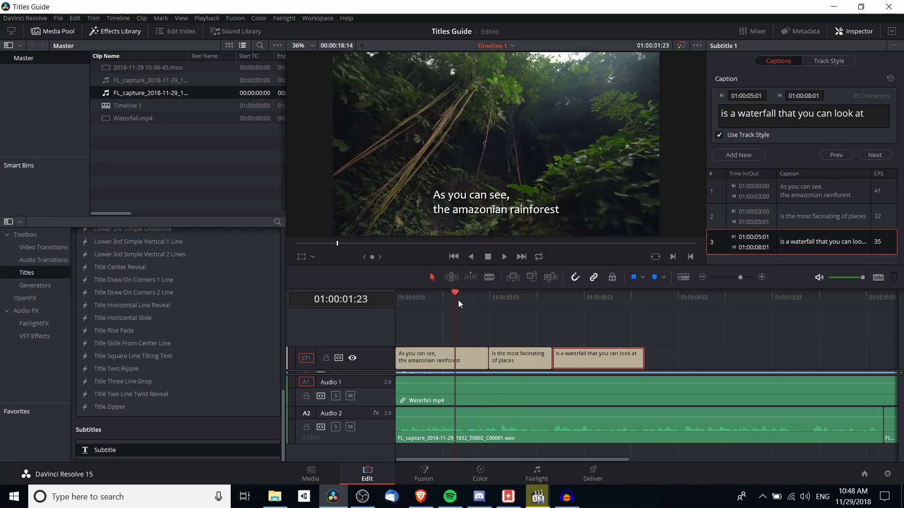
key("space")
key("space")
left_click_drag(486, 356, 485, 356)
left_click(510, 360)
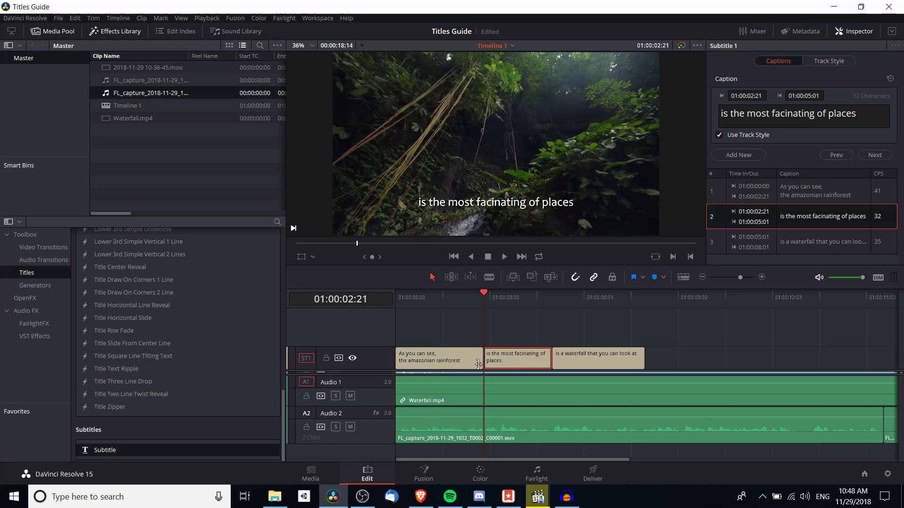
left_click(470, 294)
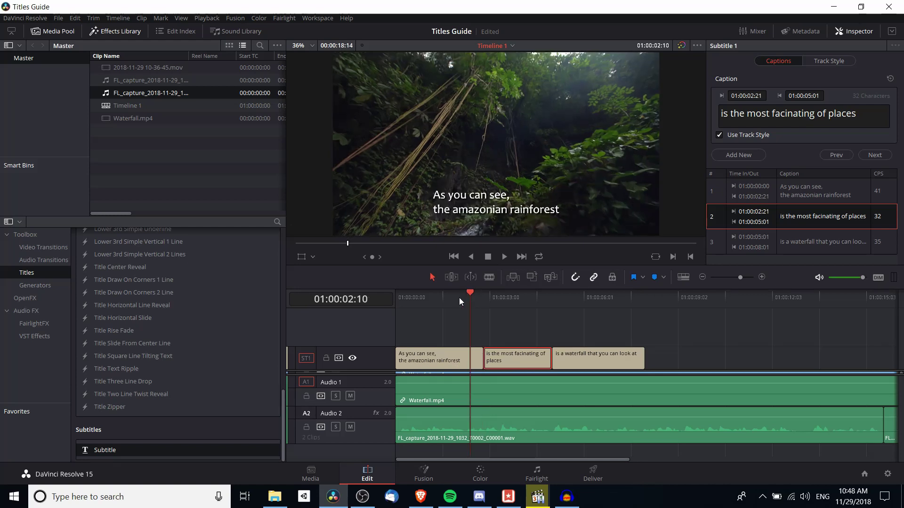
key("space")
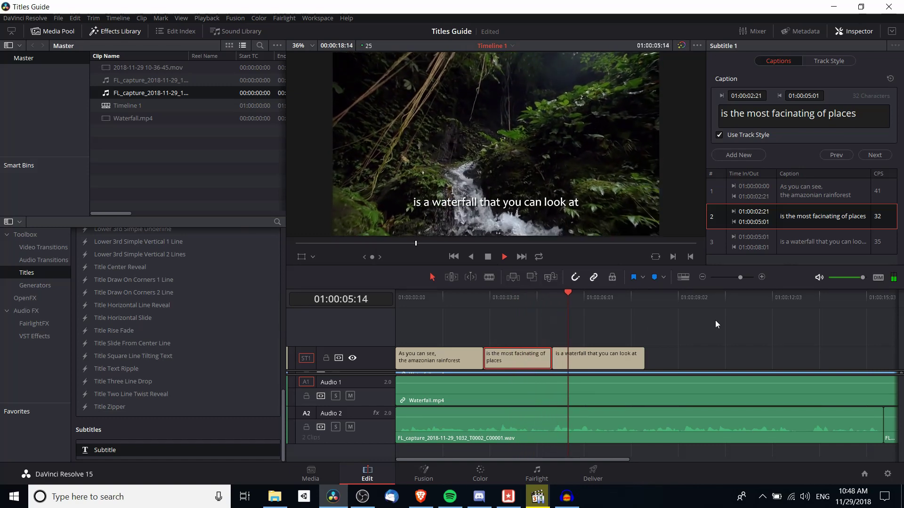
key("space")
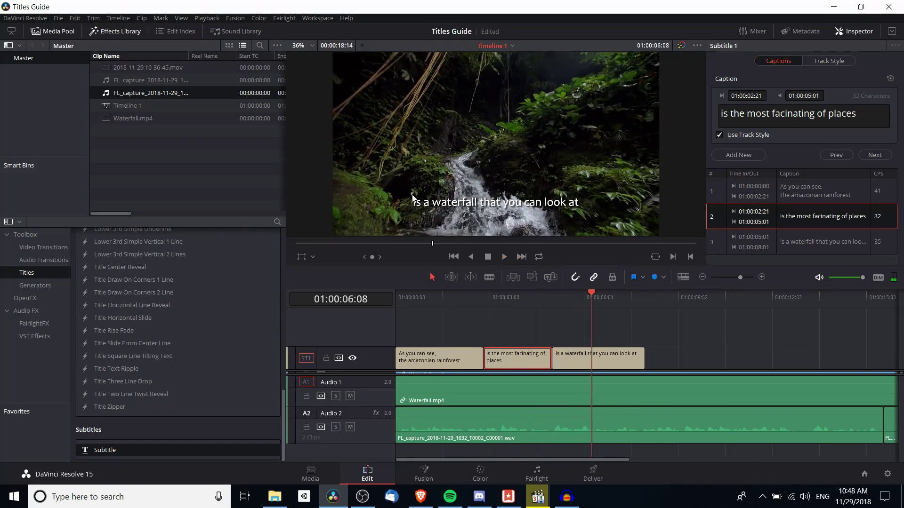
Step: Prepend 'Here' so the third caption reads 'Here is a waterfall that you can look at'
left_click(583, 360)
left_click(717, 118)
type("Here")
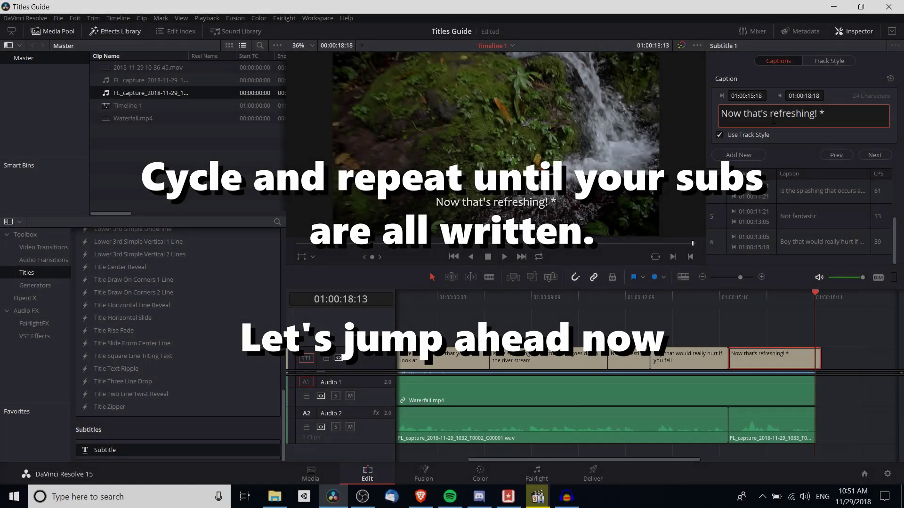
Step: End the final caption with '*Laughter*', then scroll to the timeline start and reveal the Waterfall.mp4 track
type("Laught")
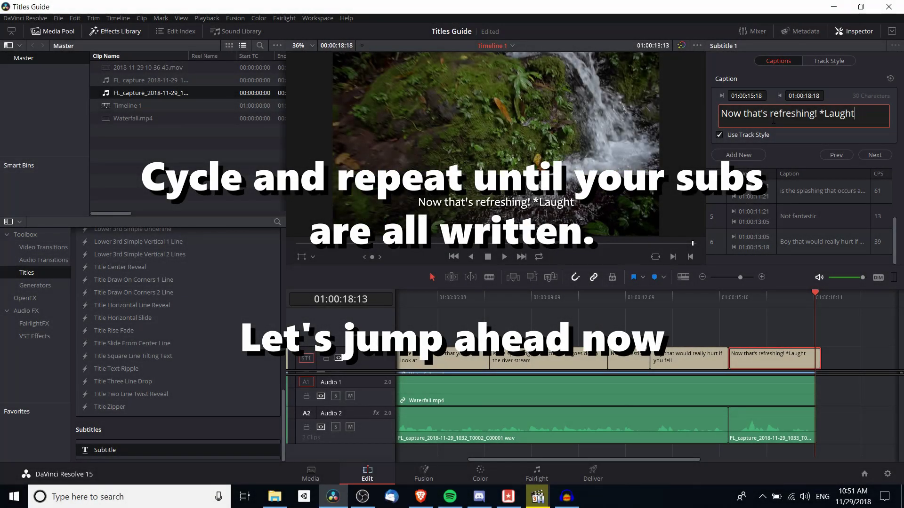
type("er*/")
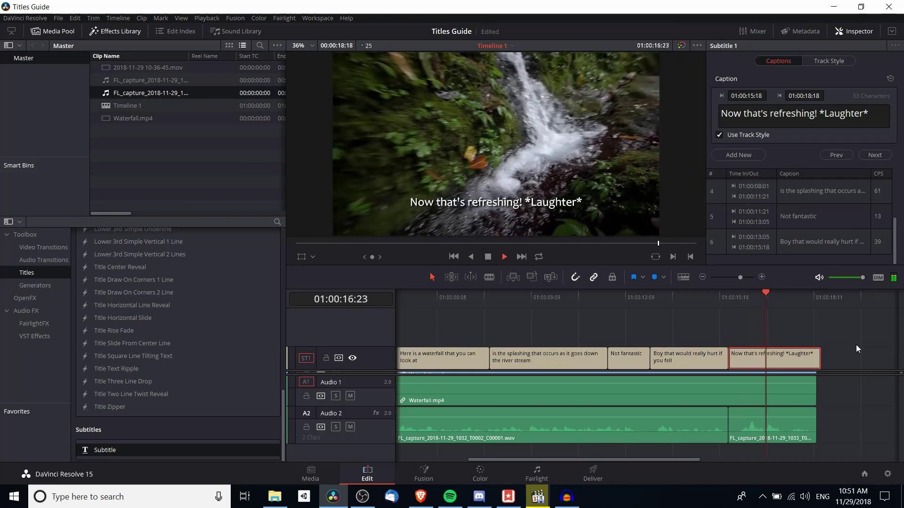
left_click(799, 318)
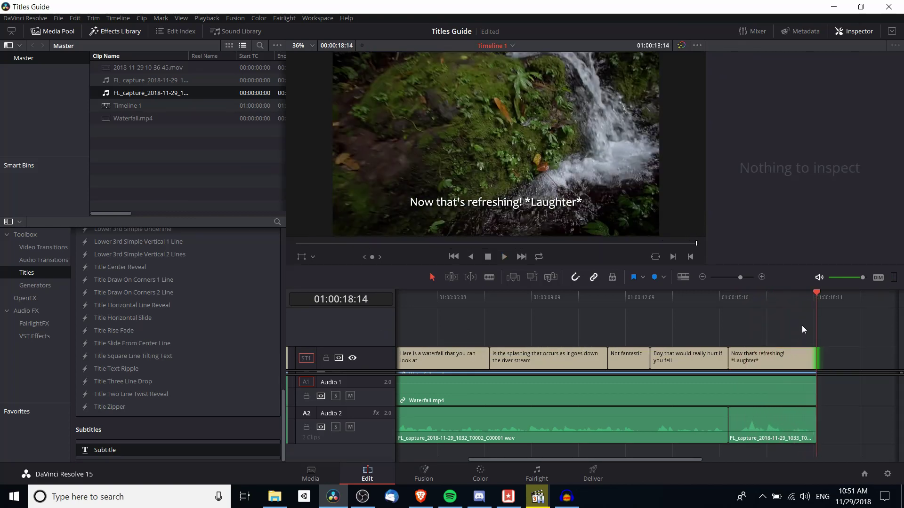
left_click_drag(681, 459, 529, 457)
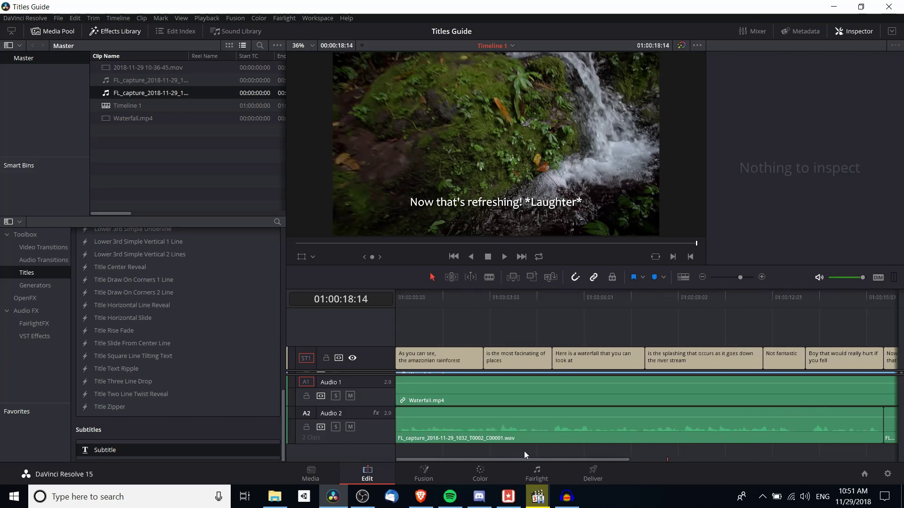
left_click_drag(382, 375, 386, 396)
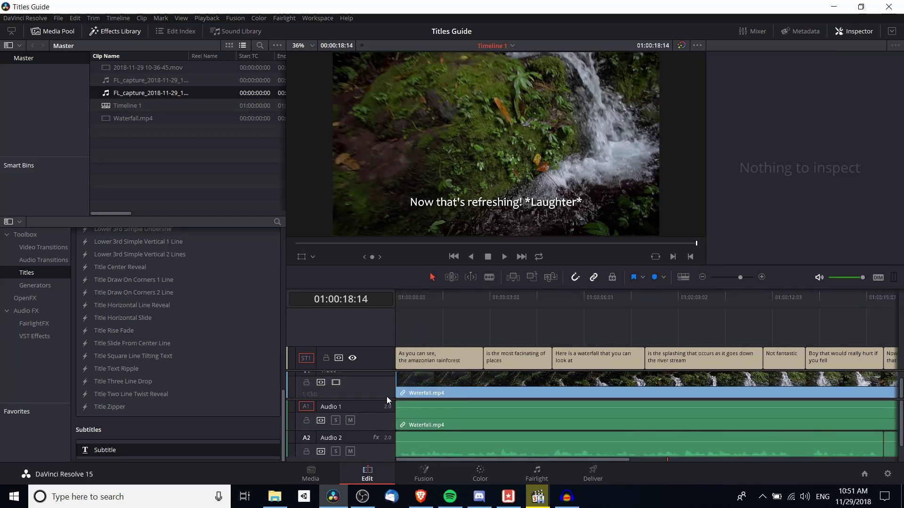
Step: Go to the Deliver page and scroll down to the Subtitle Settings
left_click(591, 476)
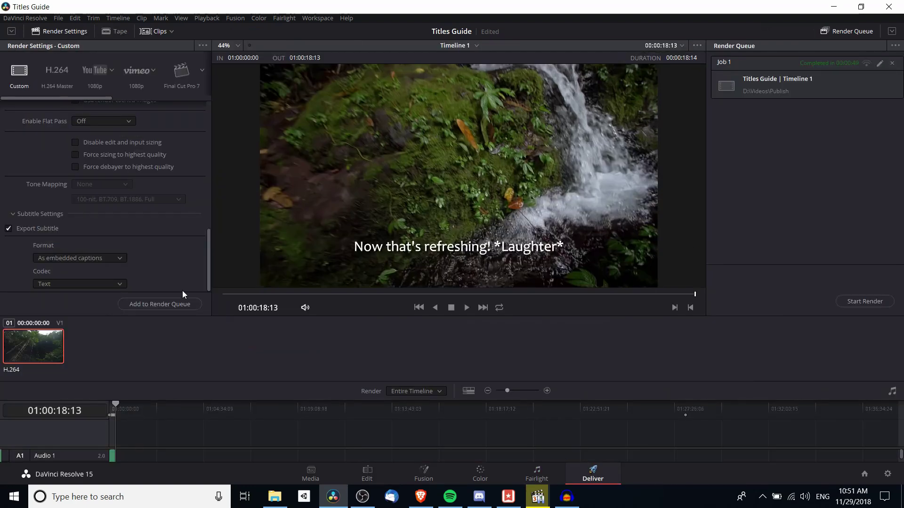
scroll(191, 215, "up", 10)
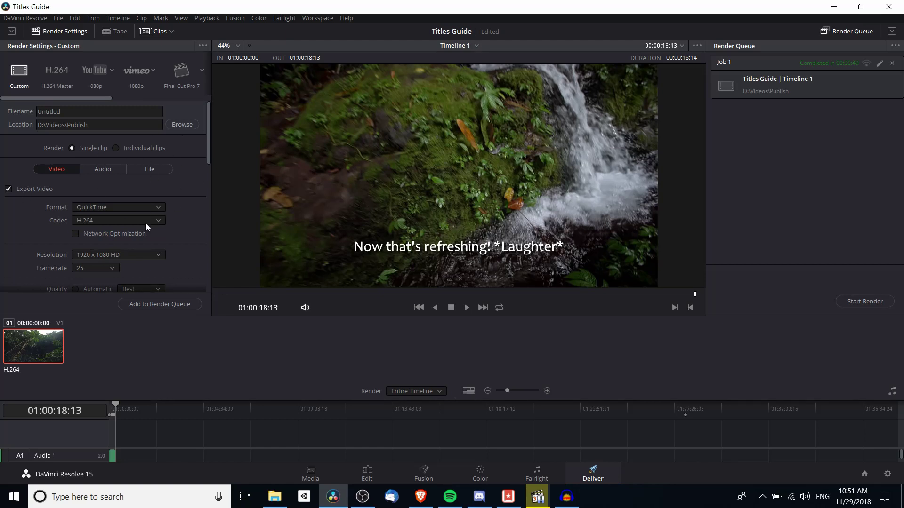
scroll(150, 224, "down", 2)
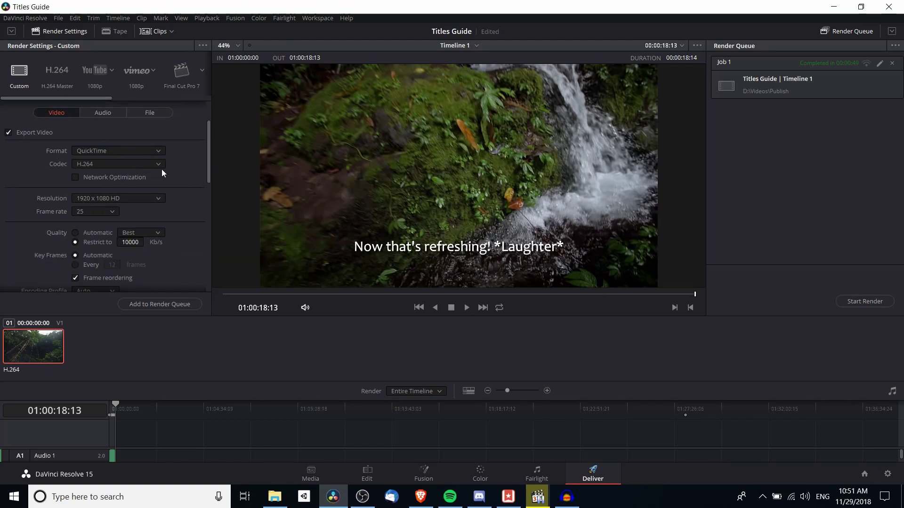
scroll(163, 168, "down", 2)
scroll(141, 158, "up", 2)
scroll(85, 159, "down", 3)
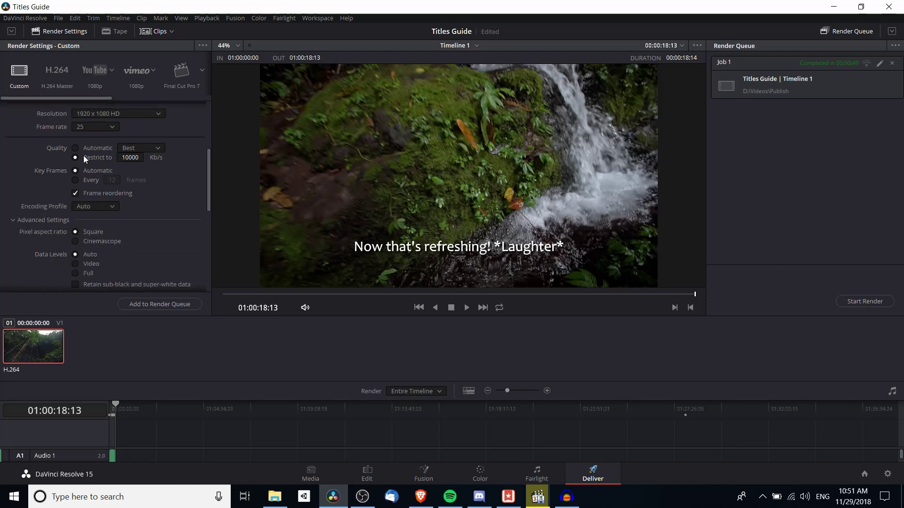
scroll(172, 176, "down", 10)
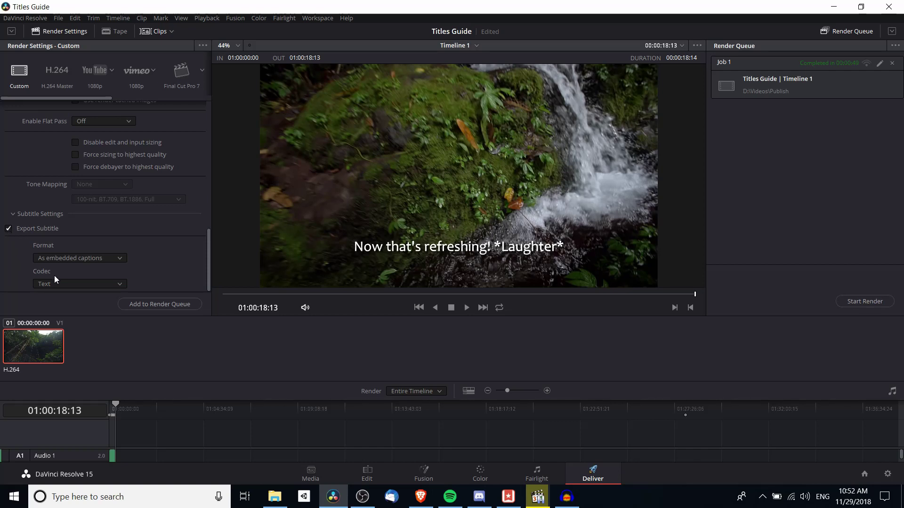
Step: Set subtitles to export as a separate SRT file and add this job to the Render Queue
left_click(111, 257)
left_click(72, 273)
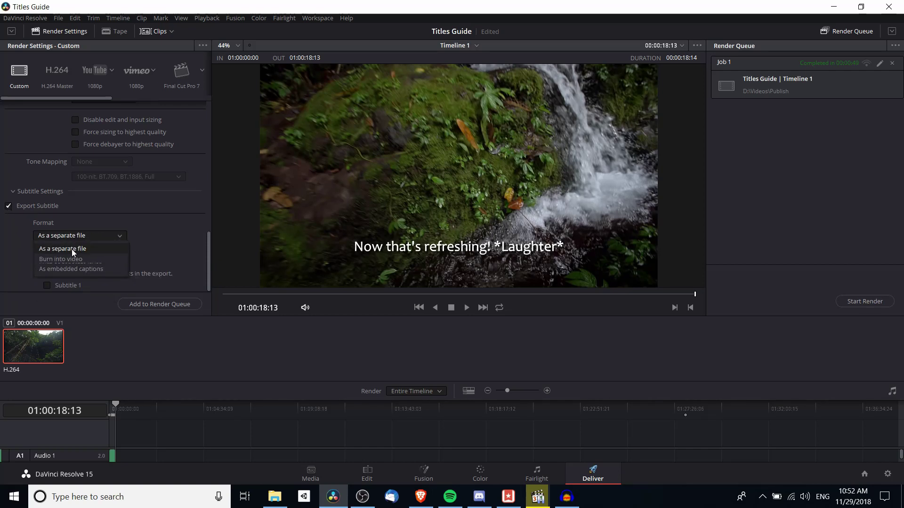
left_click(71, 262)
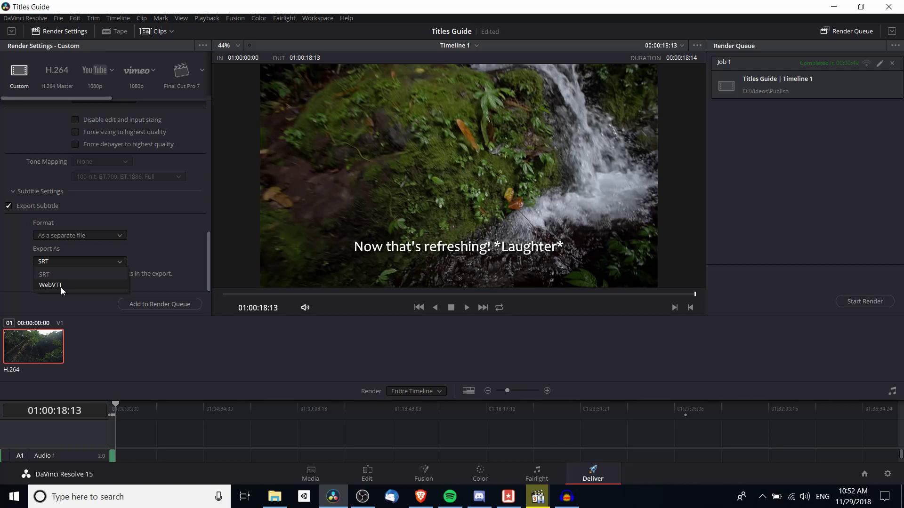
left_click(62, 286)
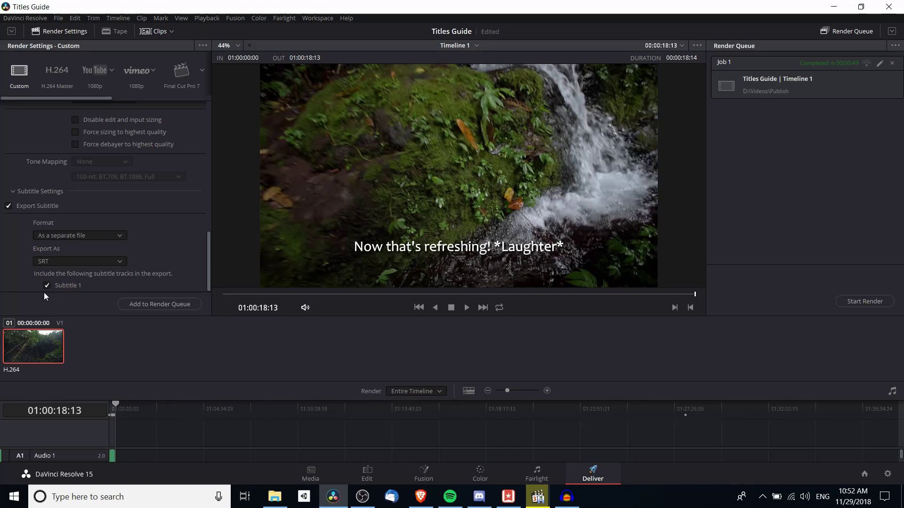
left_click(164, 305)
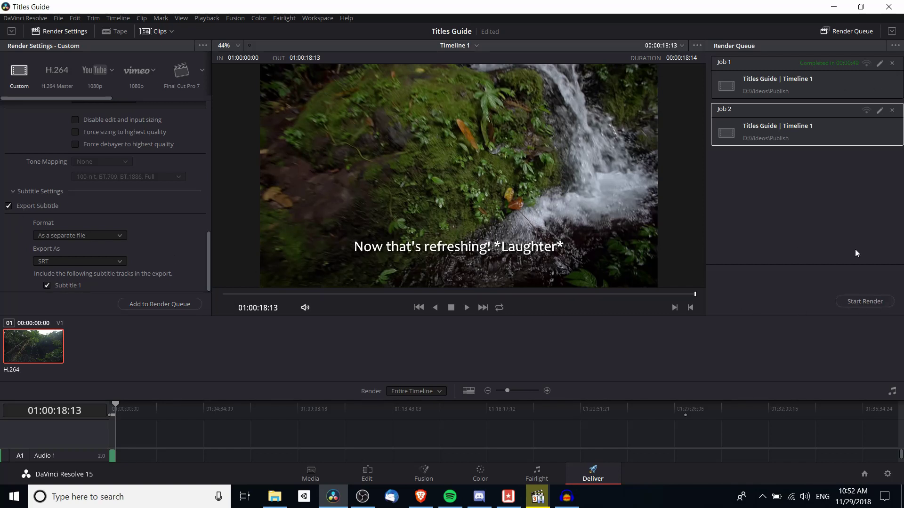
left_click(112, 234)
Step: Switch the subtitle format from 'Burn into video' to 'As embedded captions'
left_click(107, 258)
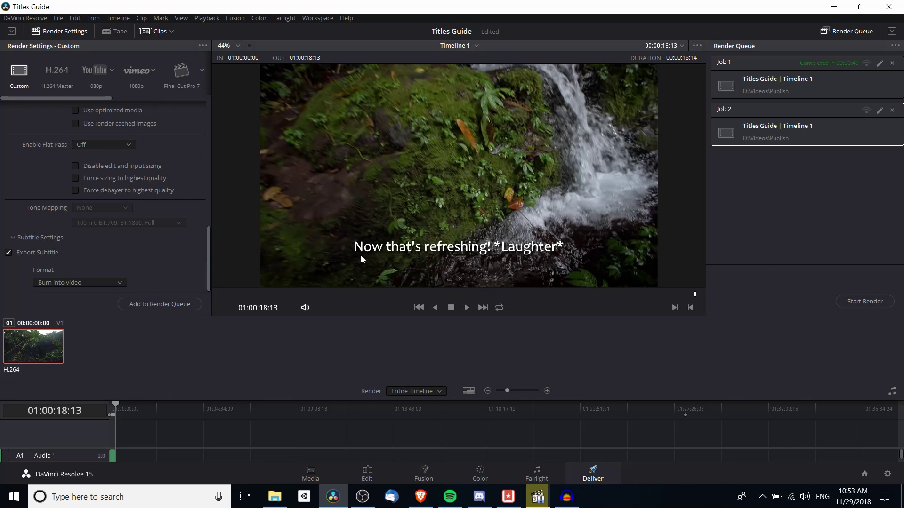
left_click(94, 283)
left_click(86, 314)
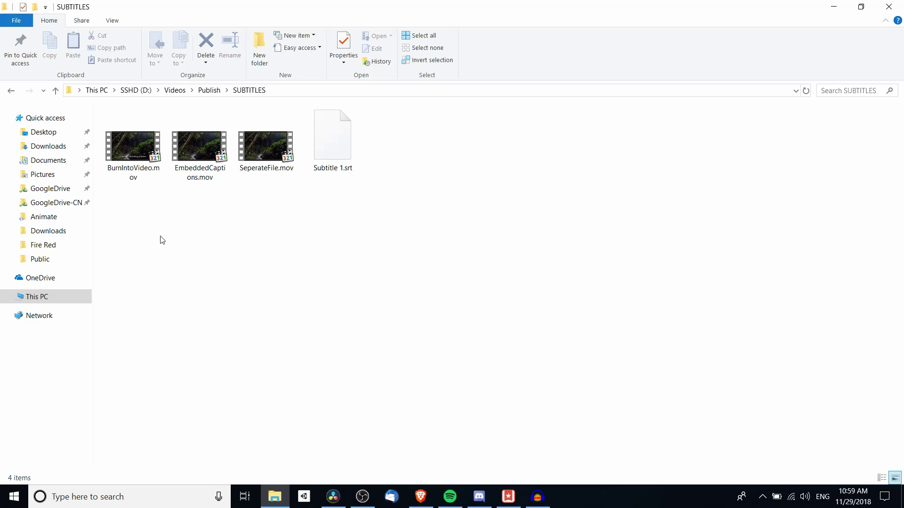
Step: Play BurnIntoVideo.mov and confirm its subtitles are burned in, with Subtitle Track greyed out
double_click(148, 183)
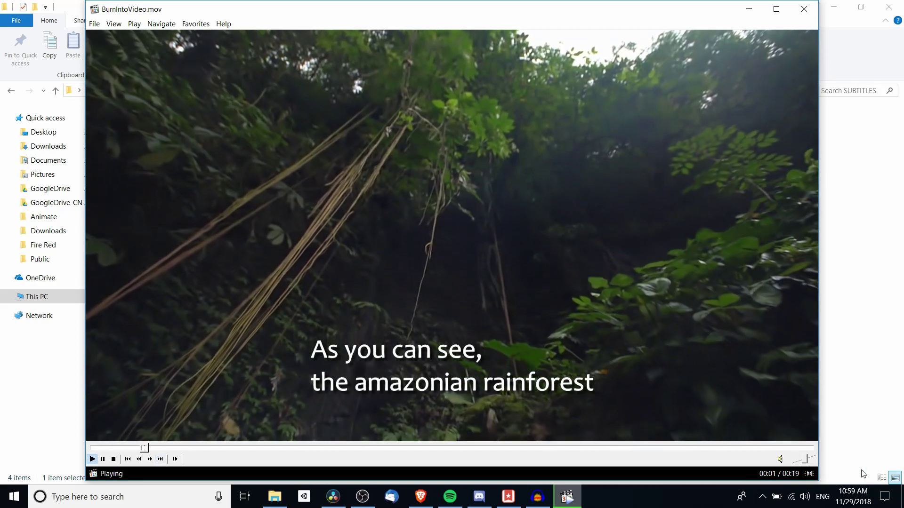
right_click(599, 261)
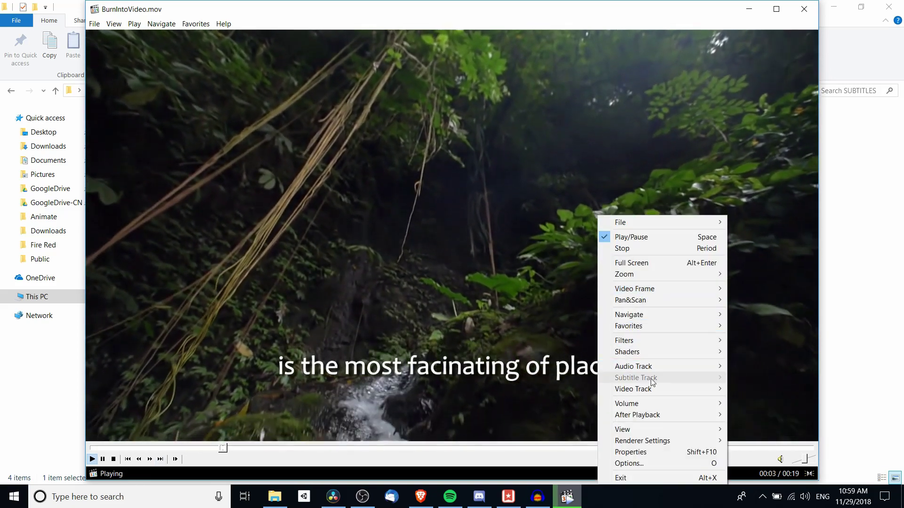
left_click(359, 468)
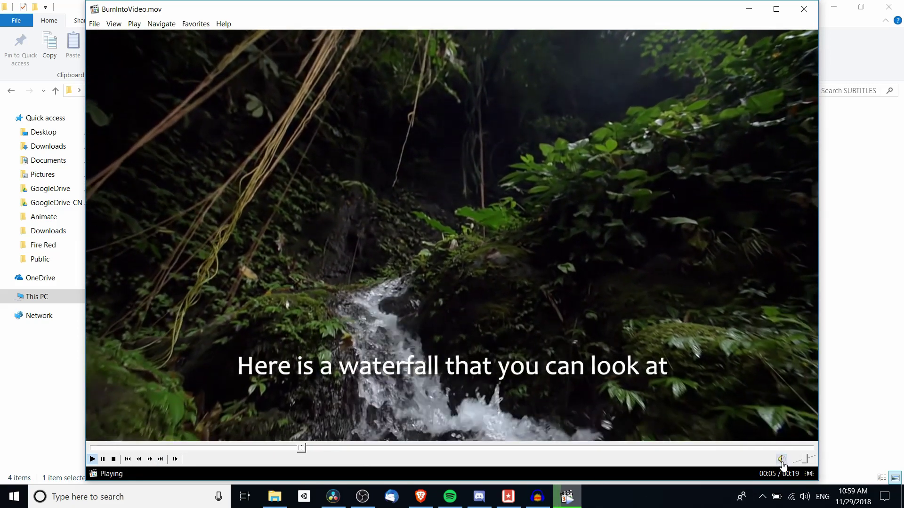
left_click(659, 216)
right_click(659, 216)
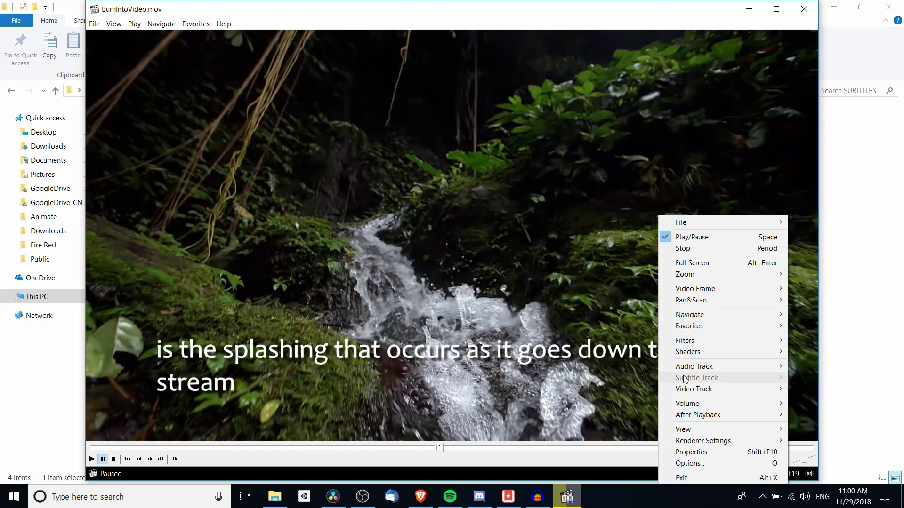
key("Escape")
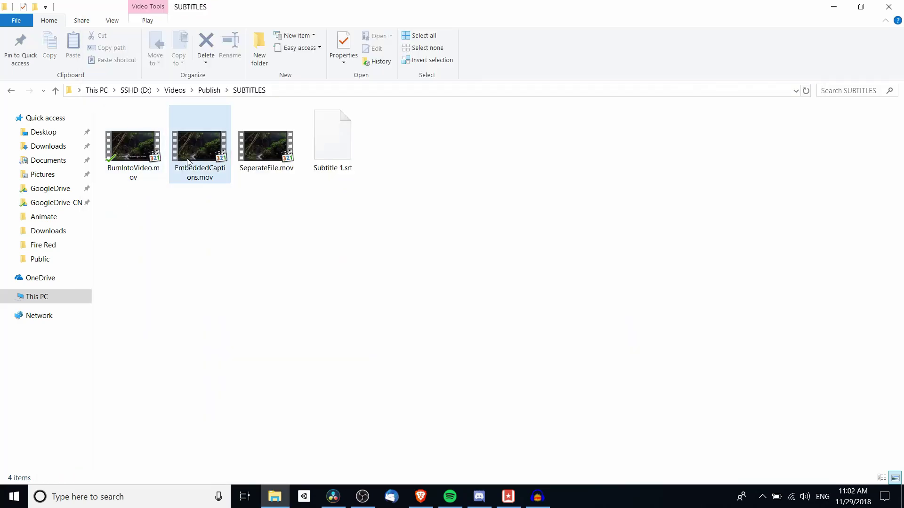
double_click(200, 145)
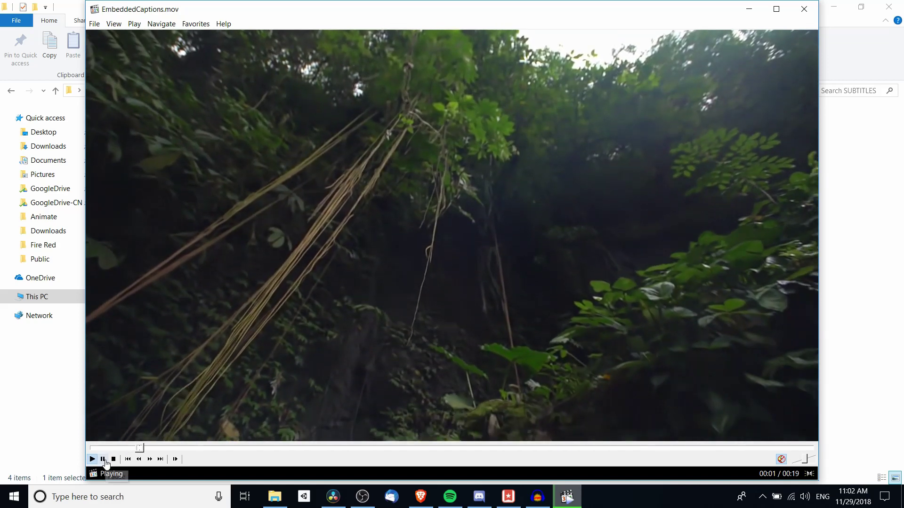
Step: Turn on EmbeddedCaptions.mov's Core Media Data Handler (English) subtitle track and replay it from the start
left_click(564, 299)
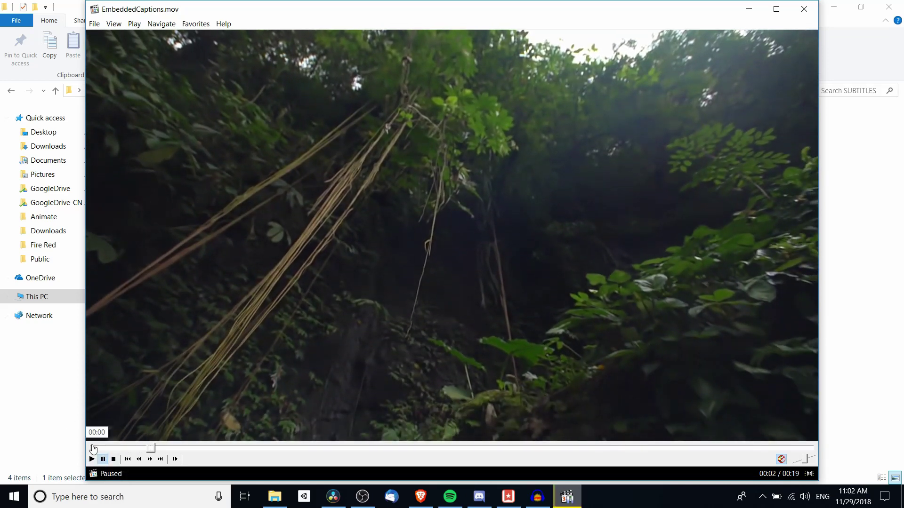
right_click(496, 153)
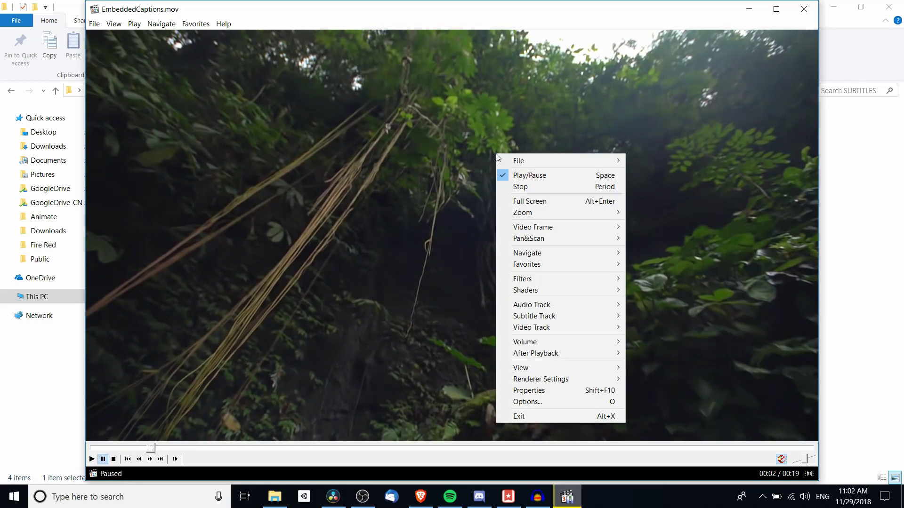
mouse_move(532, 315)
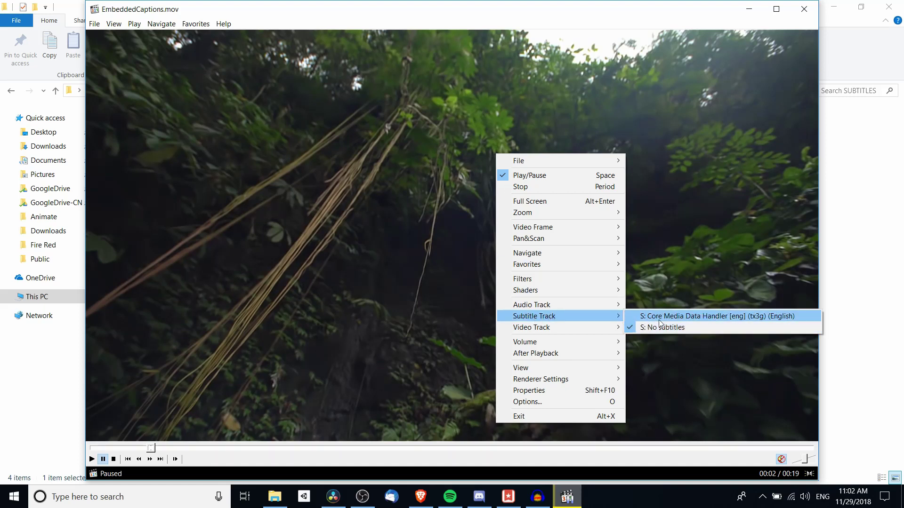
left_click(783, 318)
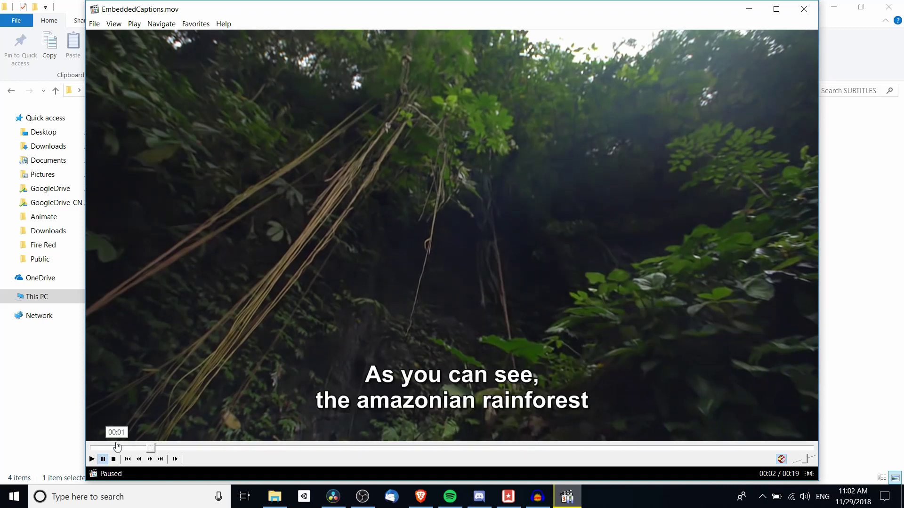
left_click_drag(150, 447, 90, 447)
left_click(91, 461)
left_click(493, 411)
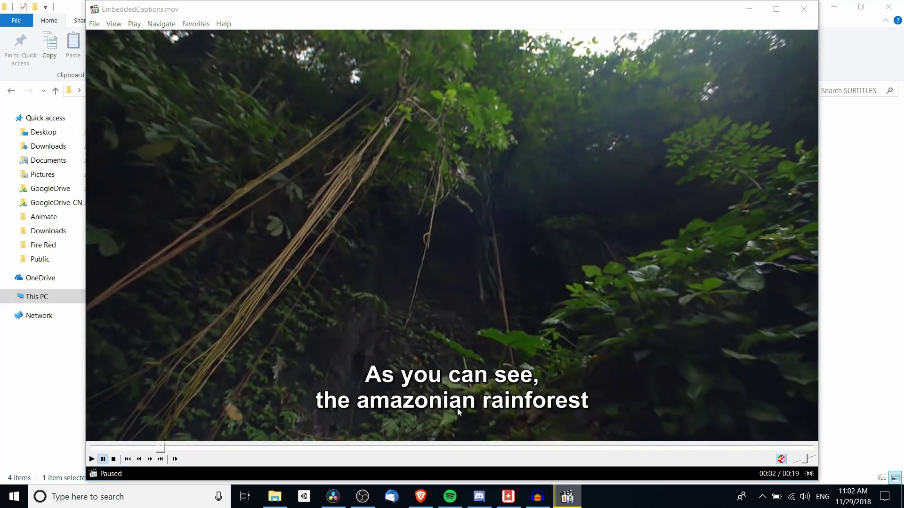
key("alt+Tab")
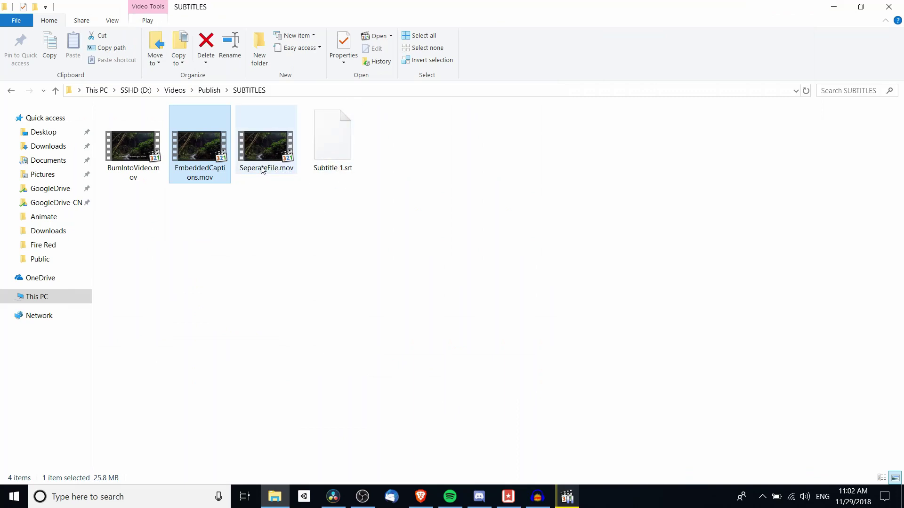
Step: Open SeperateFile.mov, move the player right, and drop Subtitle 1.srt onto it
left_click(272, 157)
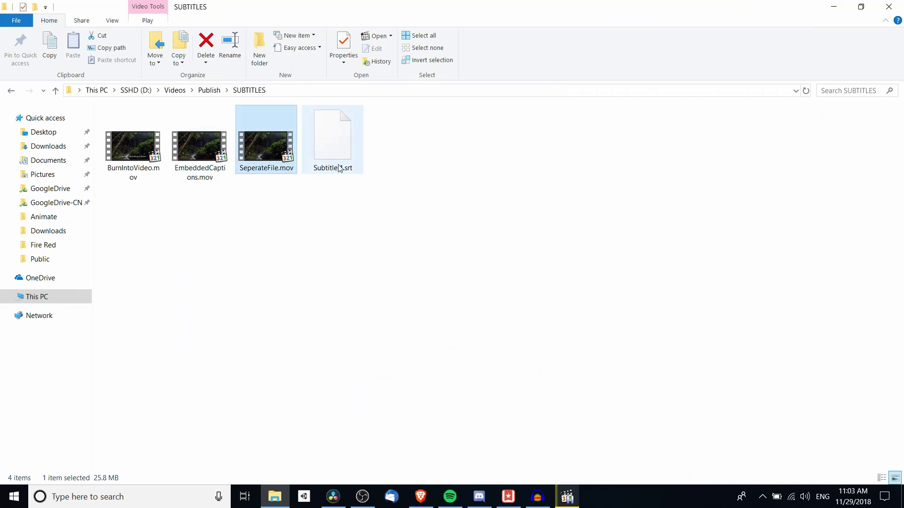
left_click(214, 175)
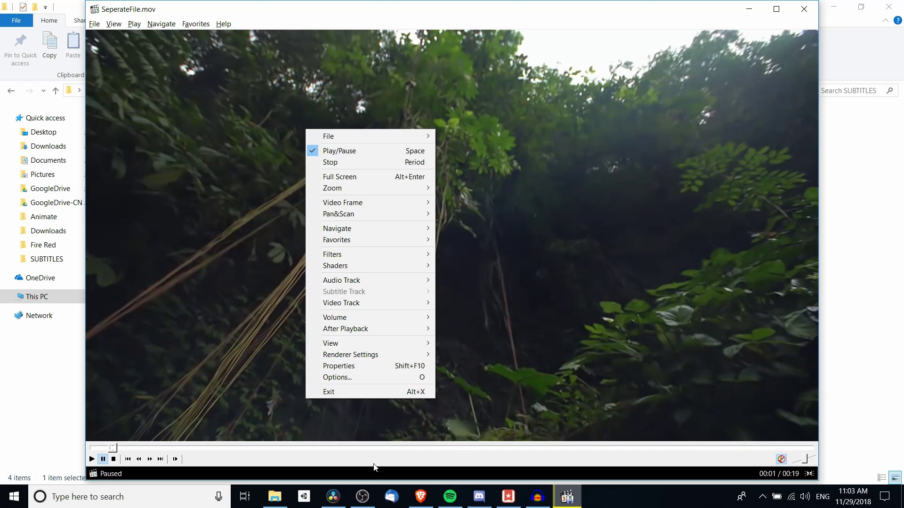
left_click(374, 468)
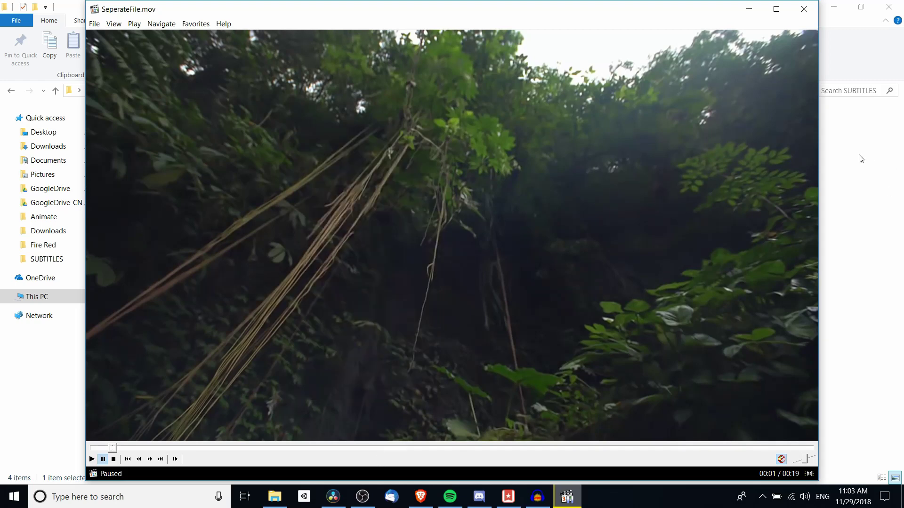
left_click_drag(546, 12, 820, 41)
left_click_drag(333, 176, 528, 193)
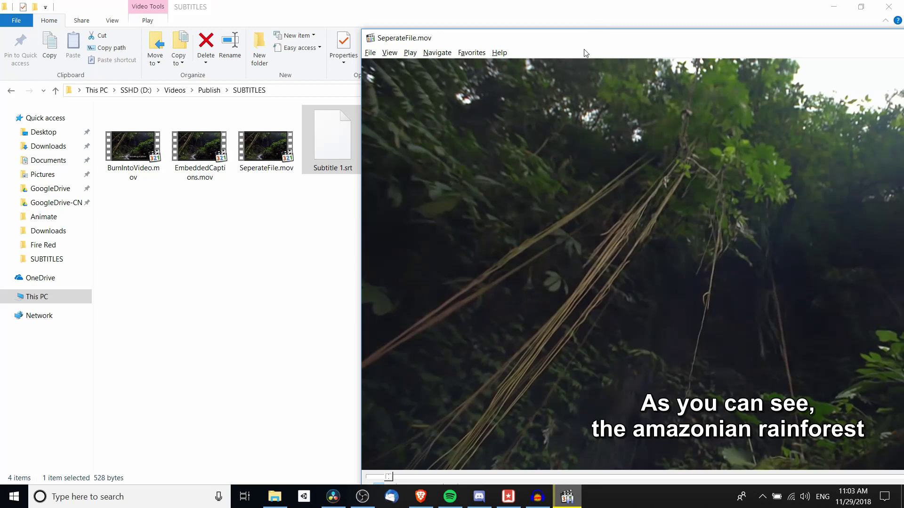
Step: Maximize the player, confirm Subtitle 1.srt is the active track, and play to the 00:19 end
double_click(586, 37)
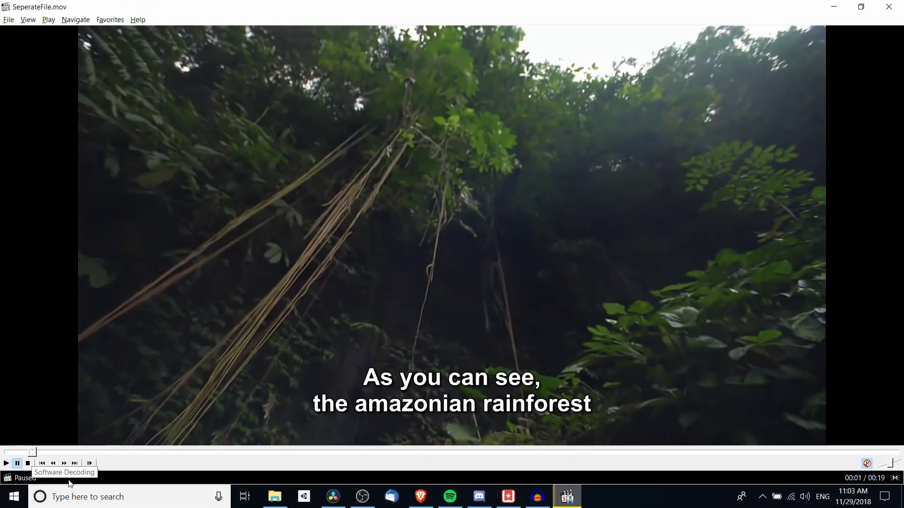
right_click(415, 124)
mouse_move(440, 285)
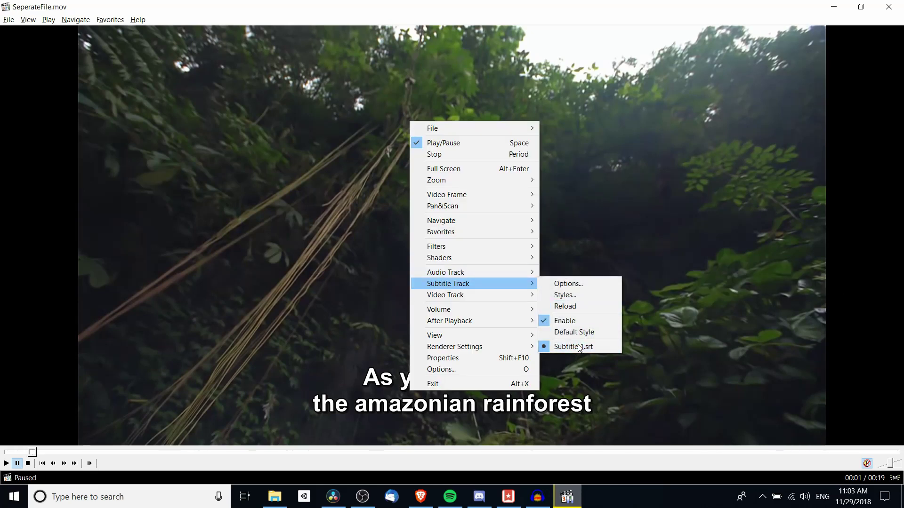
key("Escape")
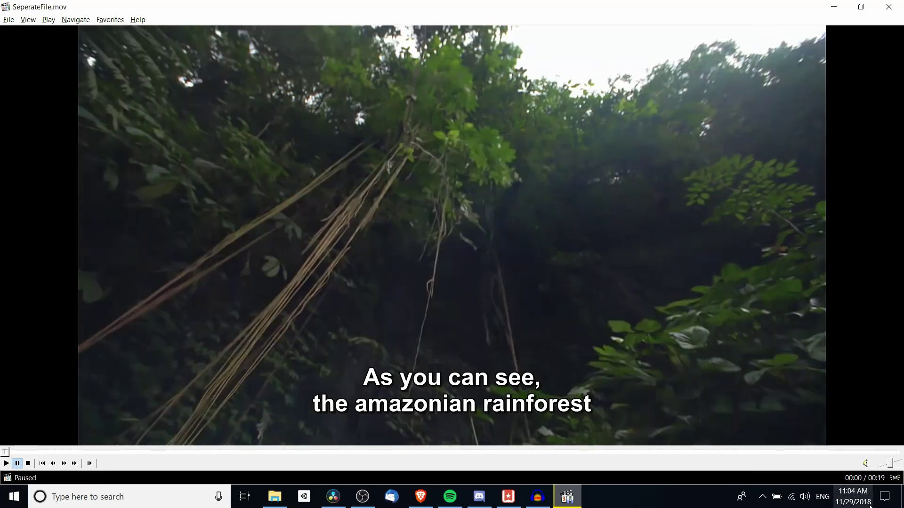
left_click(823, 346)
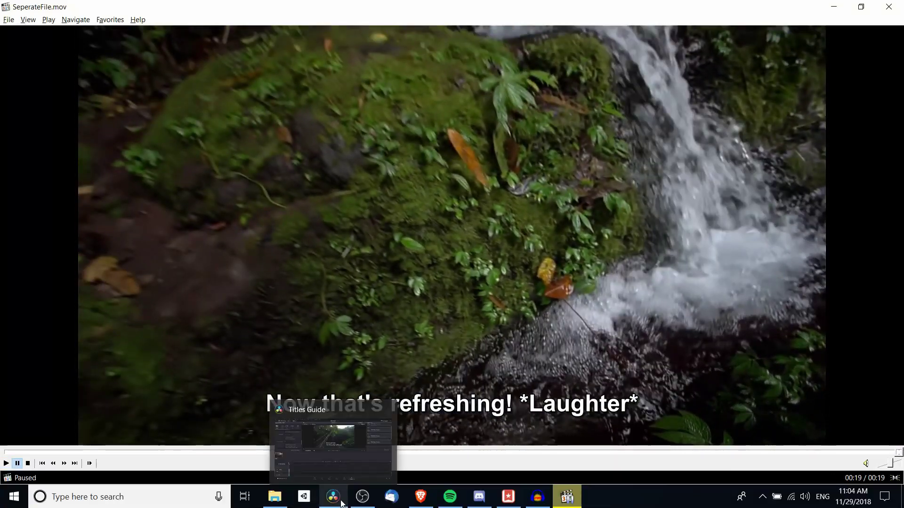
Step: Return to DaVinci Resolve's Deliver page showing the completed render jobs
left_click(333, 496)
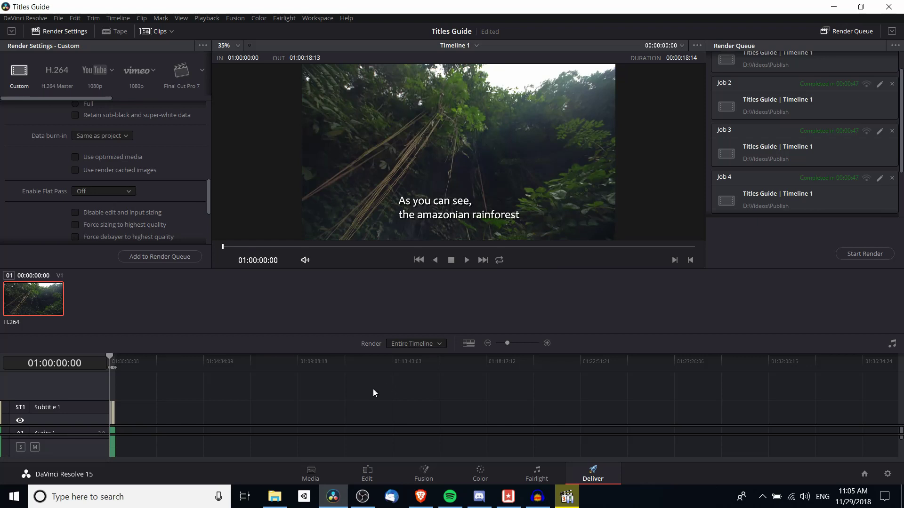